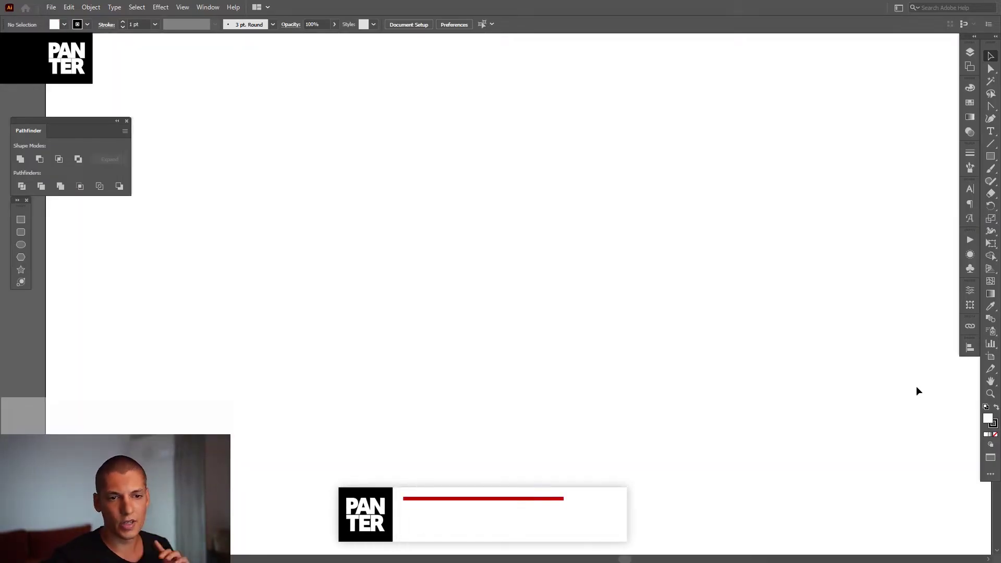
Step: Set the Fill swatch to solid black and the Stroke swatch to None
{"action": "double_click", "coordinate": [987, 420]}
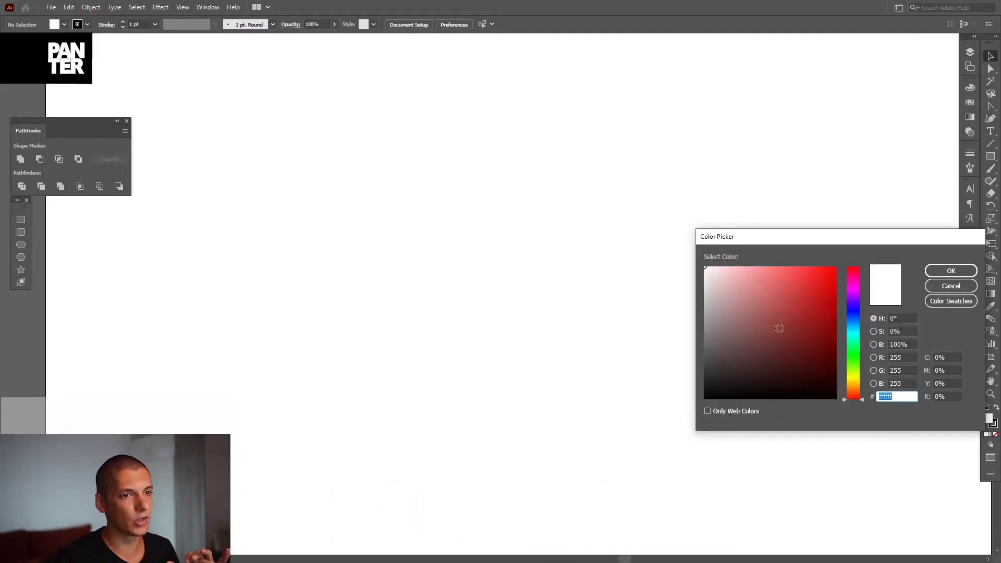
{"action": "left_click_drag", "start_coordinate": [780, 329], "coordinate": [705, 399]}
{"action": "left_click", "coordinate": [951, 271]}
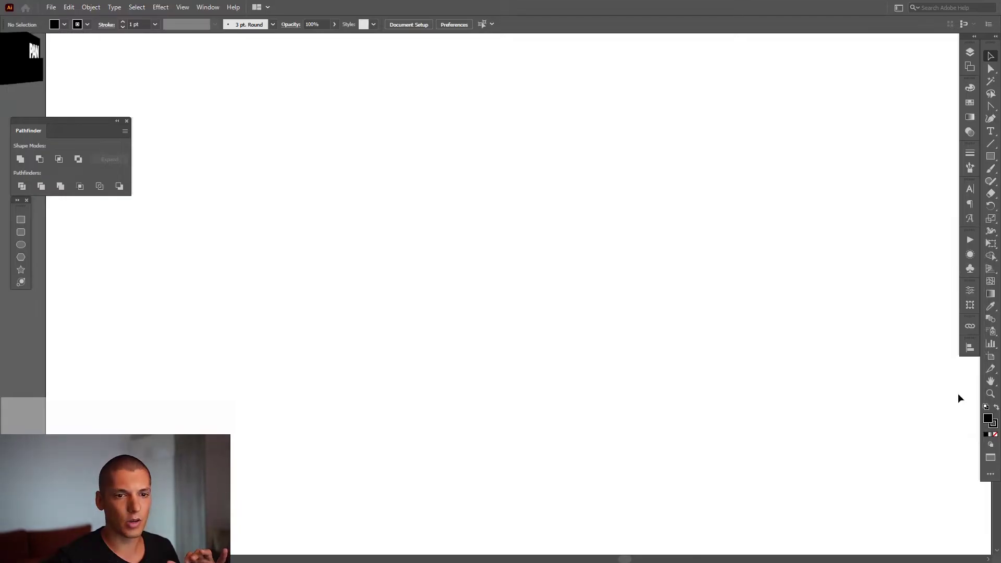
{"action": "left_click", "coordinate": [992, 423]}
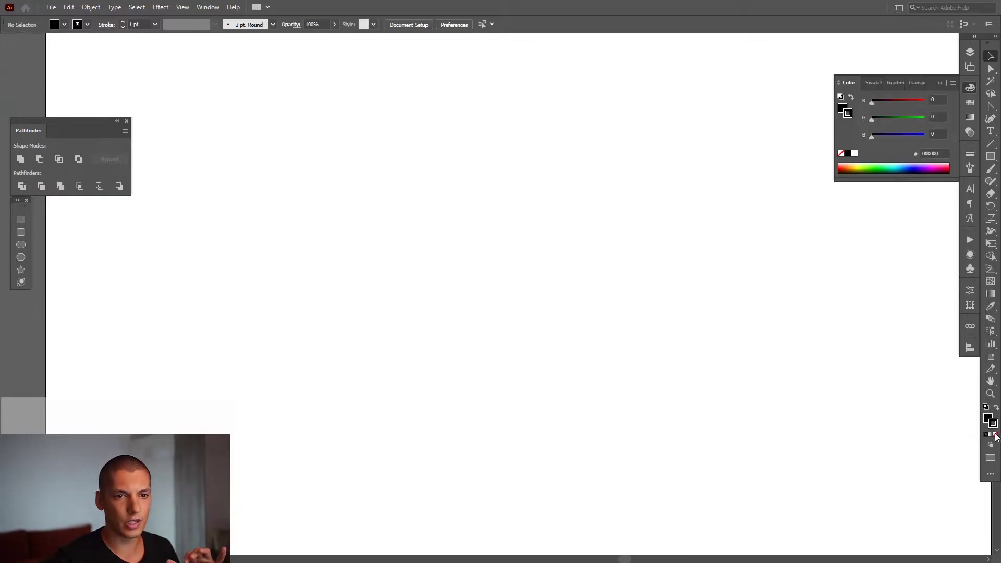
{"action": "left_click", "coordinate": [995, 435]}
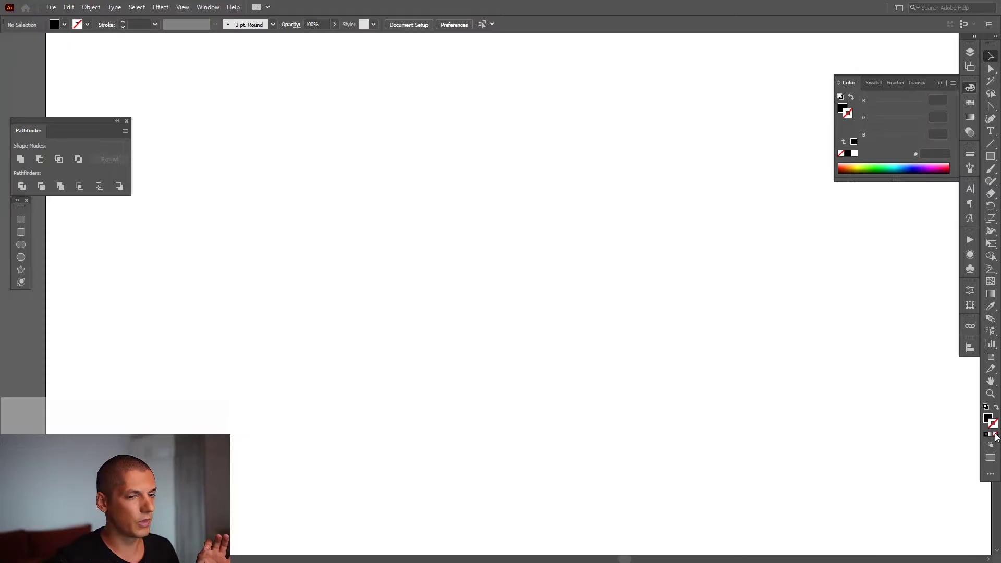
{"action": "left_click", "coordinate": [988, 419]}
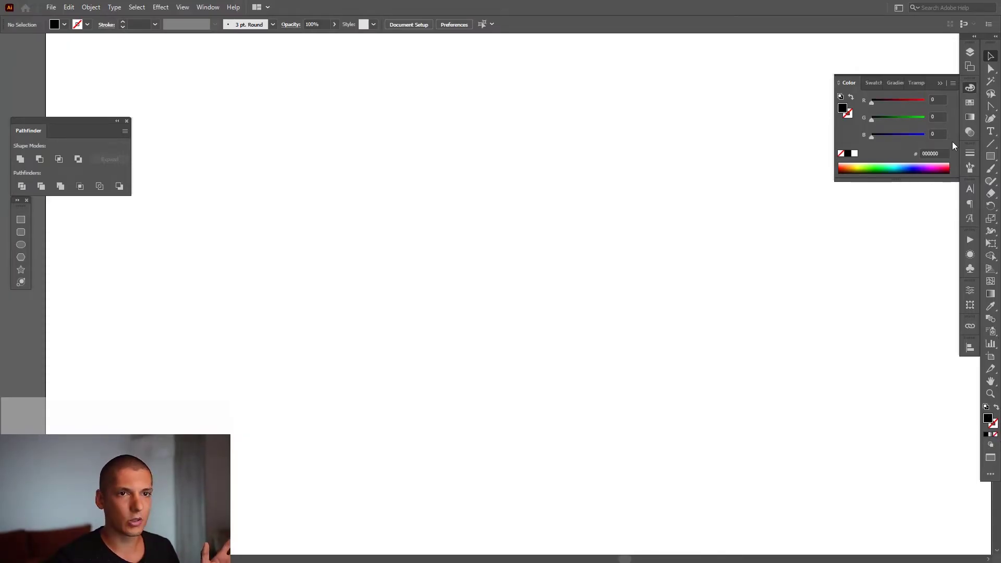
{"action": "left_click", "coordinate": [970, 88]}
{"action": "left_click", "coordinate": [991, 163]}
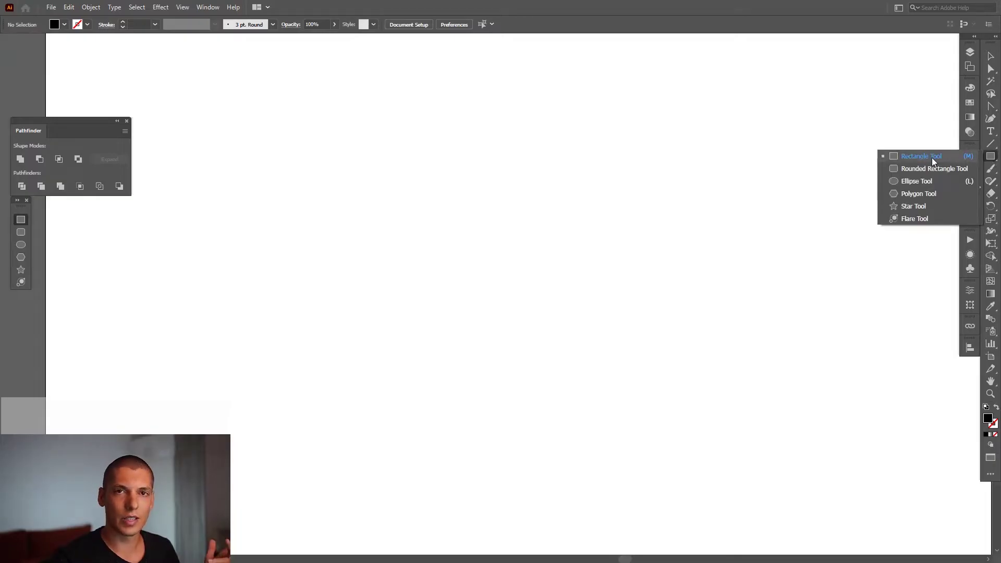
Step: Draw a small black circle near the artboard centre with the Ellipse tool
{"action": "left_click", "coordinate": [927, 182]}
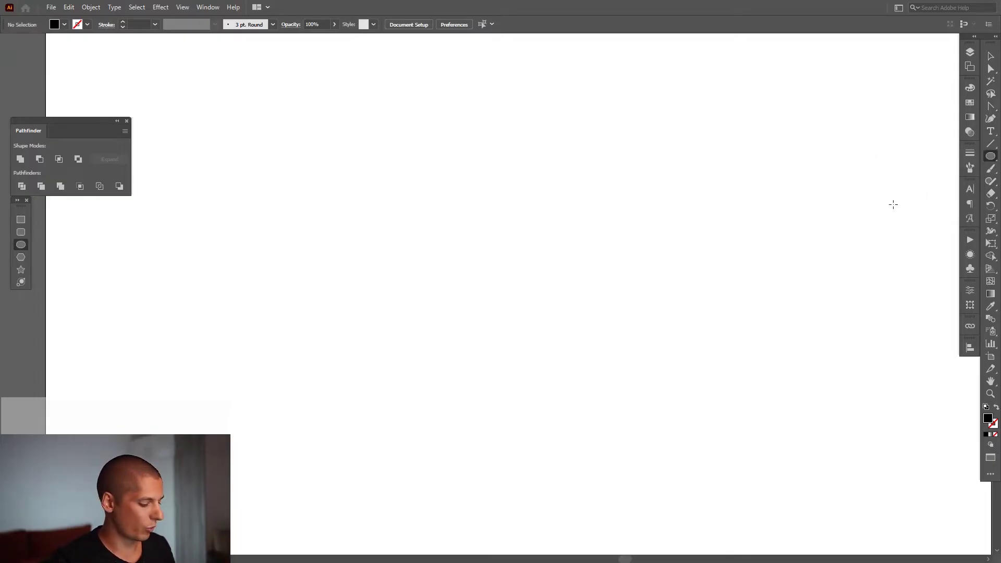
{"action": "left_click_drag", "start_coordinate": [508, 265], "coordinate": [572, 277]}
{"action": "key", "text": "space"}
{"action": "key", "text": "v"}
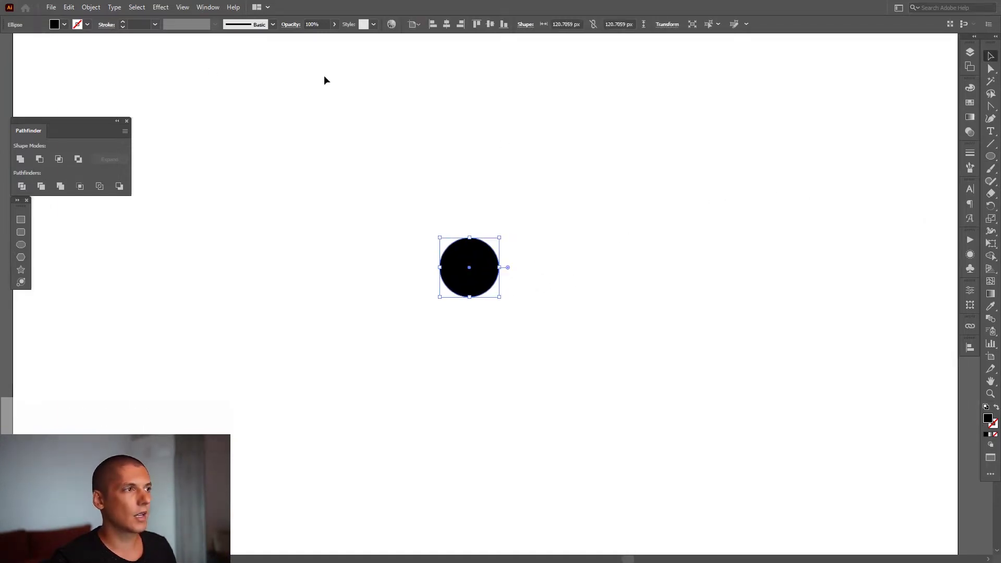
Step: Apply Effect > 3D > Revolve to the circle, tilt it, and widen the offset to 98 pt
{"action": "left_click", "coordinate": [160, 8]}
{"action": "mouse_move", "coordinate": [195, 68]}
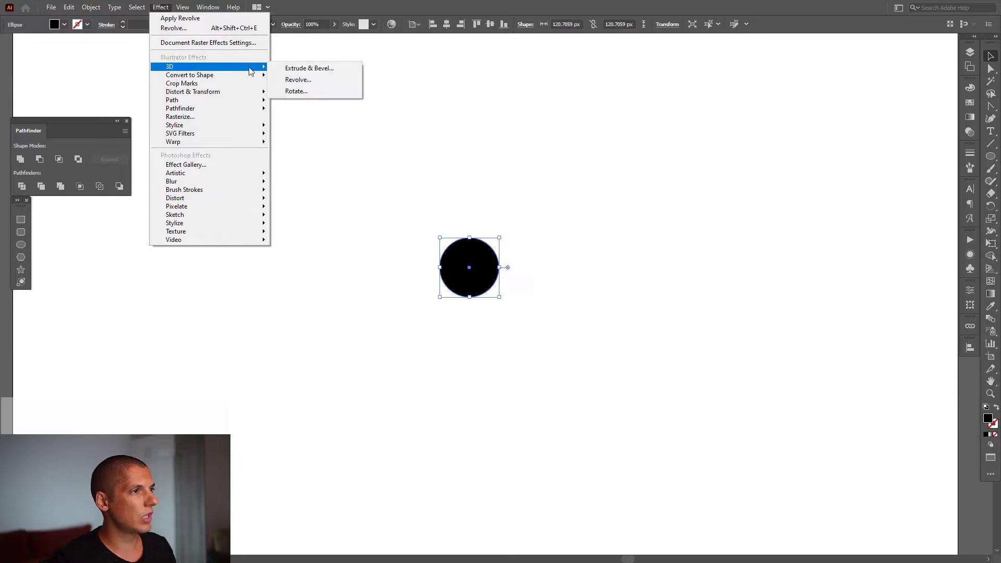
{"action": "left_click", "coordinate": [304, 78]}
{"action": "left_click_drag", "start_coordinate": [862, 91], "coordinate": [790, 110]}
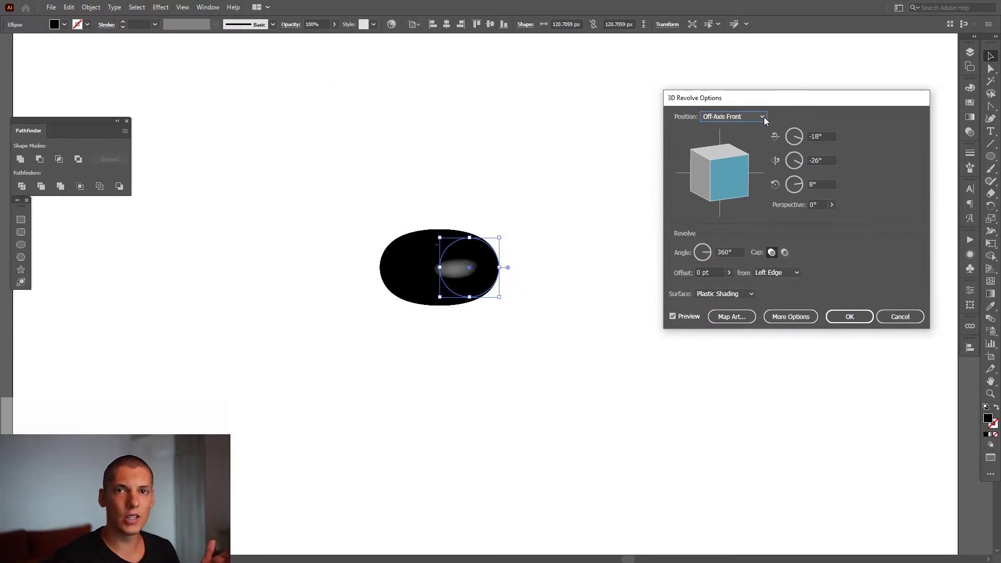
{"action": "left_click_drag", "start_coordinate": [735, 183], "coordinate": [734, 195]}
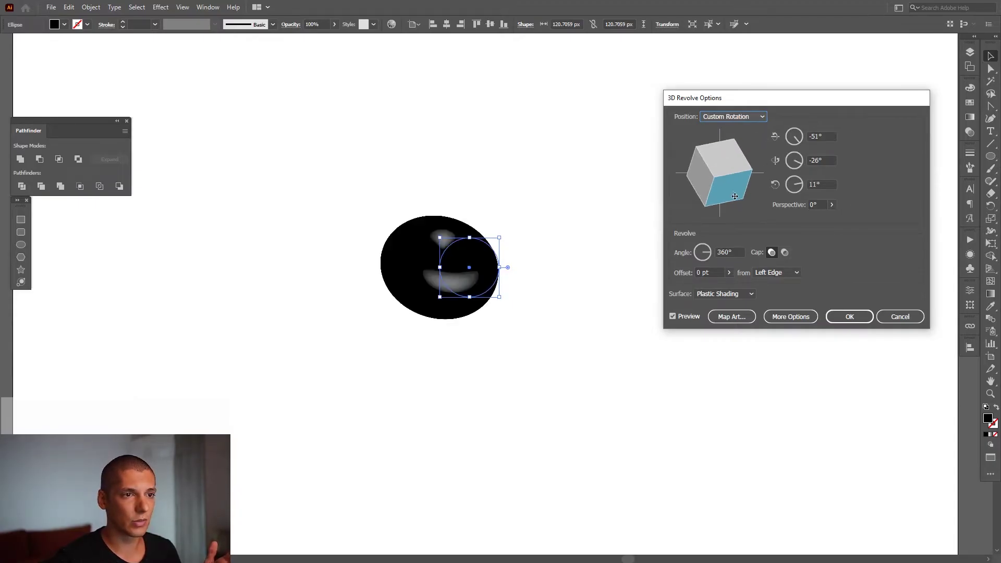
{"action": "left_click", "coordinate": [730, 273]}
{"action": "left_click_drag", "start_coordinate": [694, 287], "coordinate": [695, 288]}
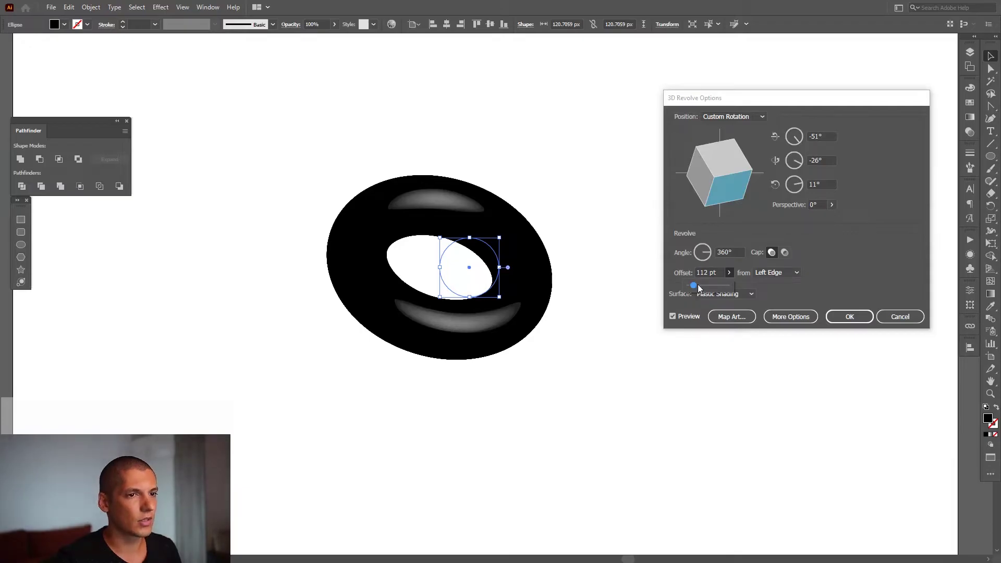
Step: Set the perspective to 110°, fine-tune the torus rotation, and apply the revolve
{"action": "left_click", "coordinate": [832, 206]}
{"action": "left_click", "coordinate": [832, 205]}
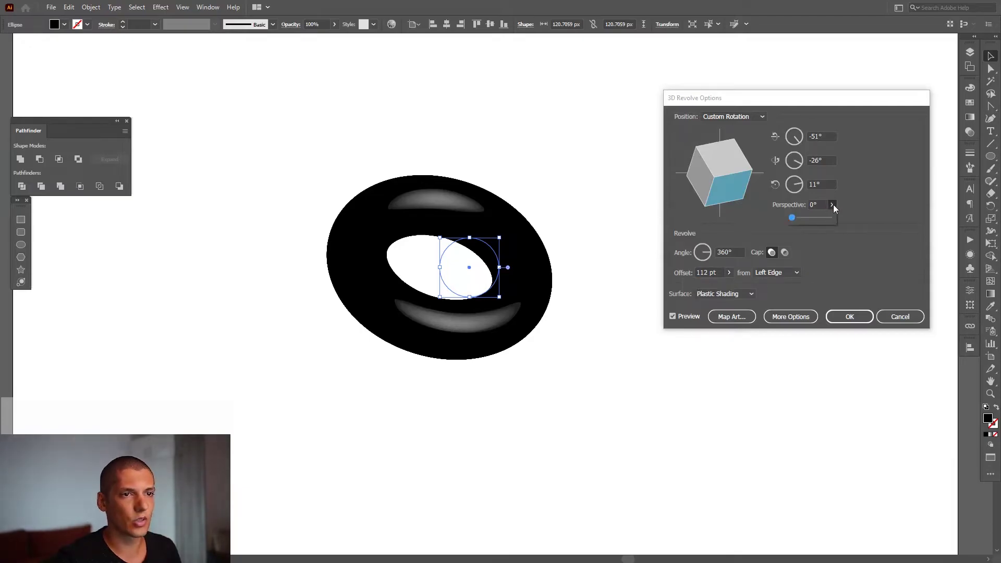
{"action": "mouse_move", "coordinate": [804, 220]}
{"action": "left_mouse_down"}
{"action": "mouse_move", "coordinate": [816, 221]}
{"action": "mouse_move", "coordinate": [807, 219]}
{"action": "left_mouse_up"}
{"action": "left_click_drag", "start_coordinate": [722, 172], "coordinate": [728, 277]}
{"action": "left_click", "coordinate": [729, 273]}
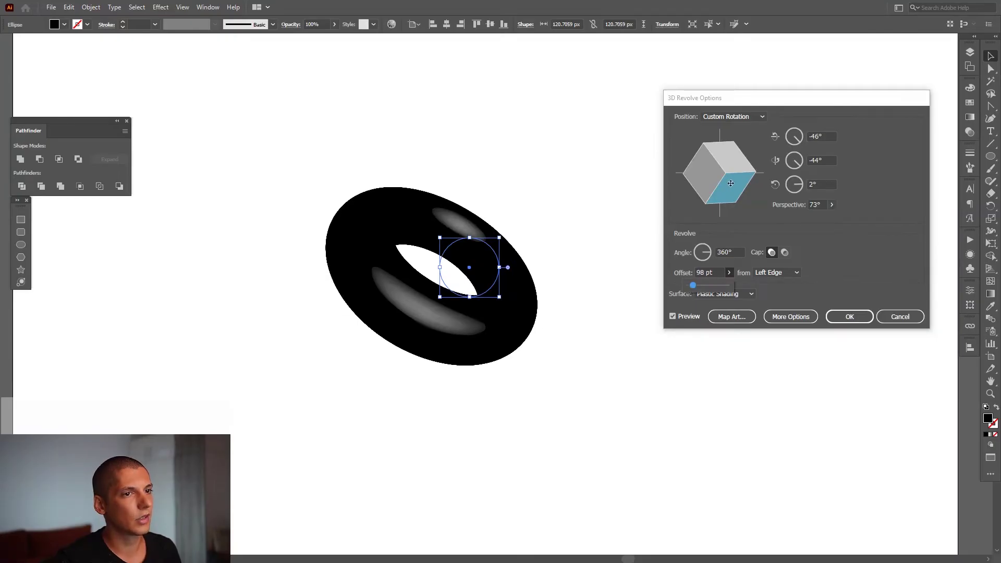
{"action": "left_click", "coordinate": [692, 287]}
{"action": "left_click_drag", "start_coordinate": [719, 172], "coordinate": [722, 176]}
{"action": "left_click", "coordinate": [831, 204]}
{"action": "left_click_drag", "start_coordinate": [808, 219], "coordinate": [817, 221]}
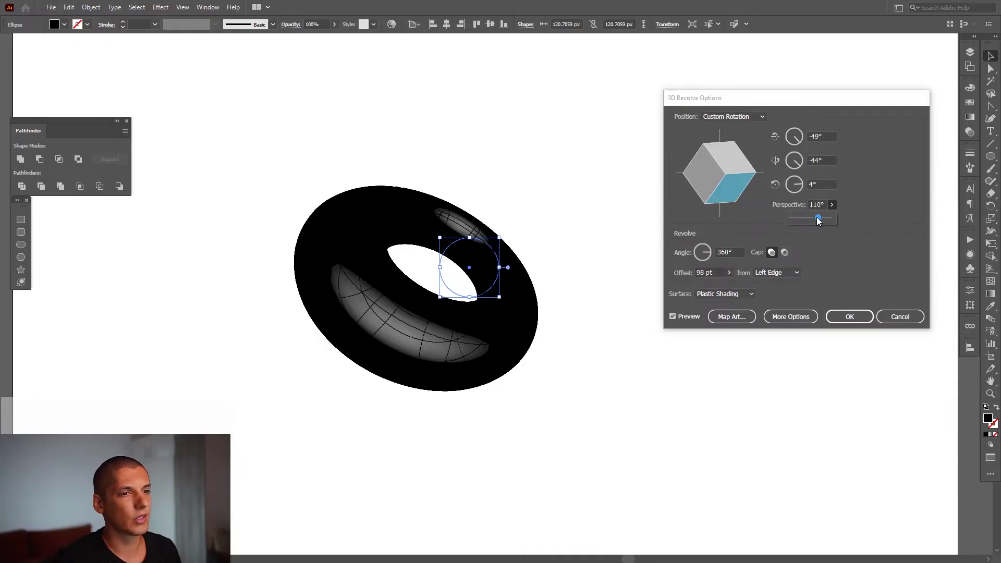
{"action": "left_click", "coordinate": [847, 317]}
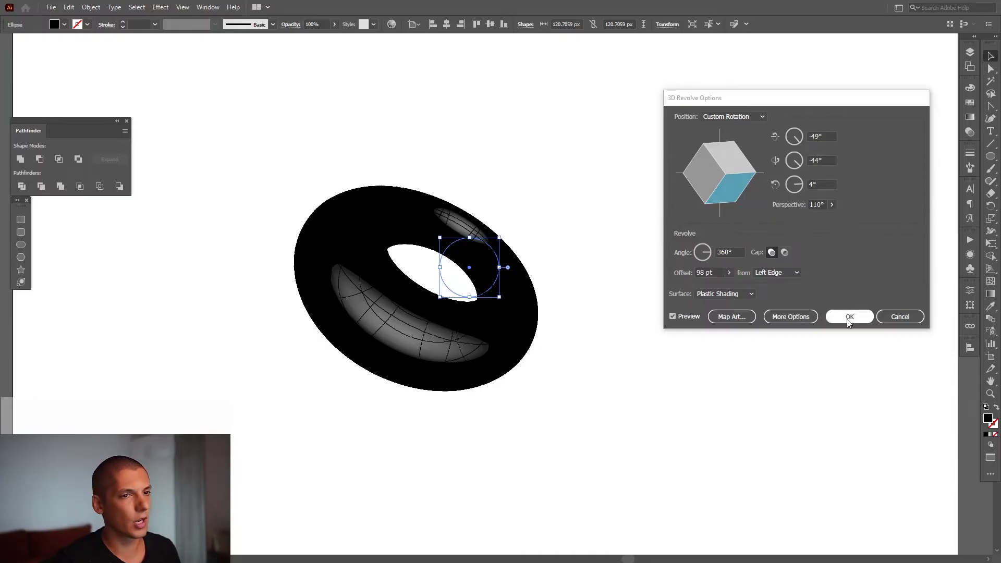
{"action": "left_click", "coordinate": [846, 317]}
Step: Move the torus to the left side of the artboard
{"action": "key", "text": "space"}
{"action": "left_click_drag", "start_coordinate": [604, 278], "coordinate": [621, 282]}
{"action": "left_click_drag", "start_coordinate": [524, 319], "coordinate": [273, 271]}
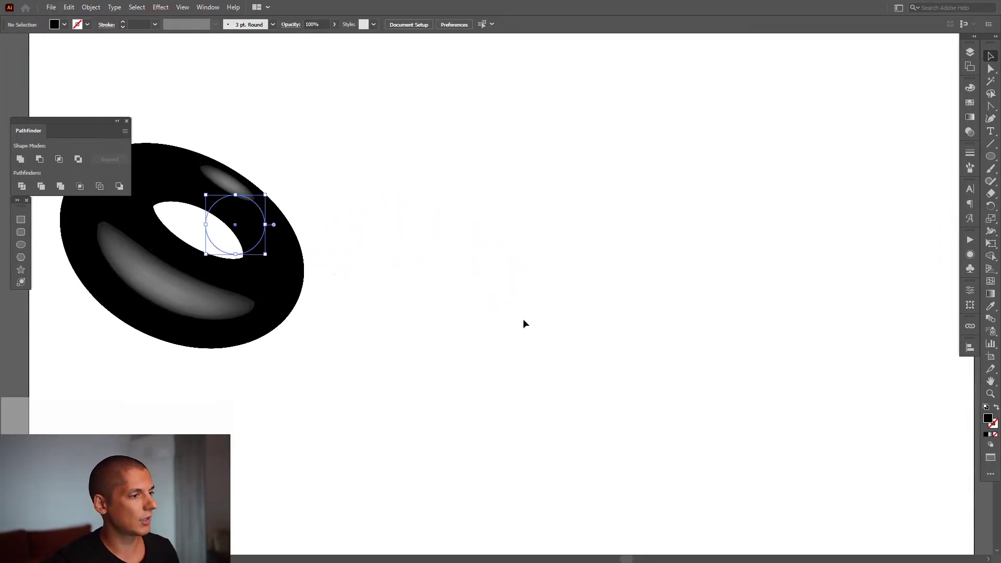
Step: Create a point-text line on the artboard and clear its Lorem ipsum placeholder
{"action": "left_click", "coordinate": [617, 316]}
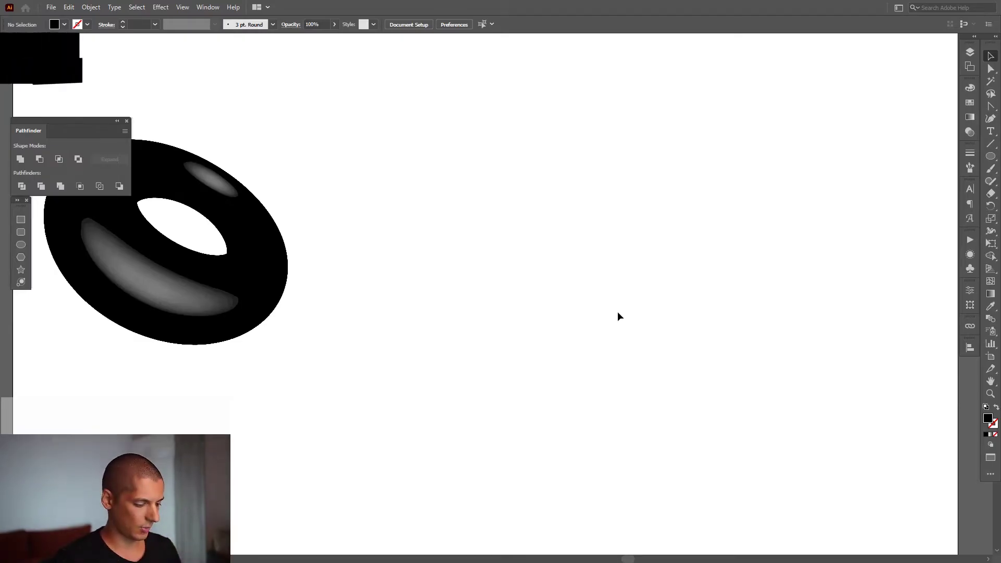
{"action": "key", "text": "t"}
{"action": "left_click_drag", "start_coordinate": [991, 131], "coordinate": [930, 132]}
{"action": "left_click", "coordinate": [484, 200]}
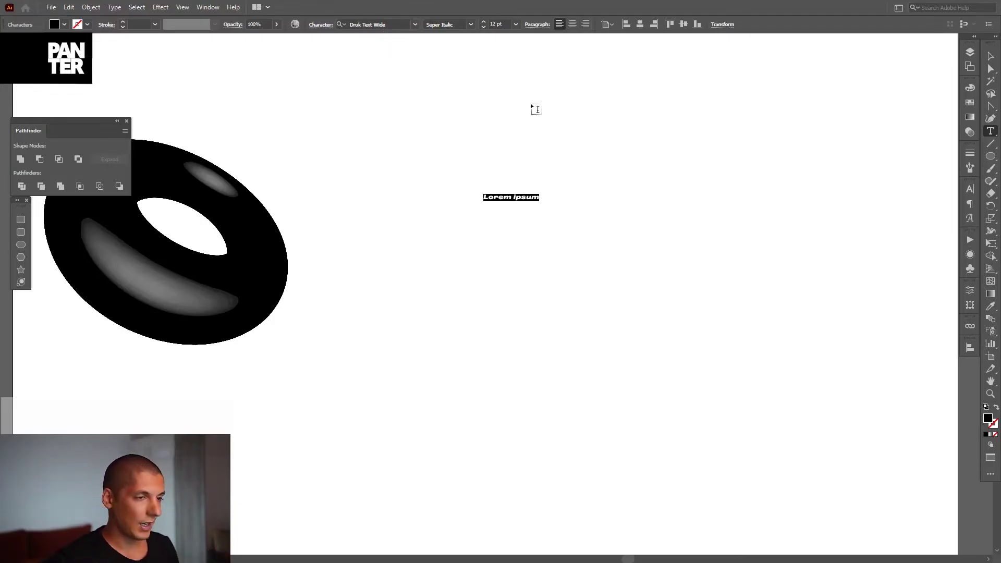
{"action": "scroll", "coordinate": [516, 168], "scroll_direction": "up", "scroll_amount": 2, "text": "alt"}
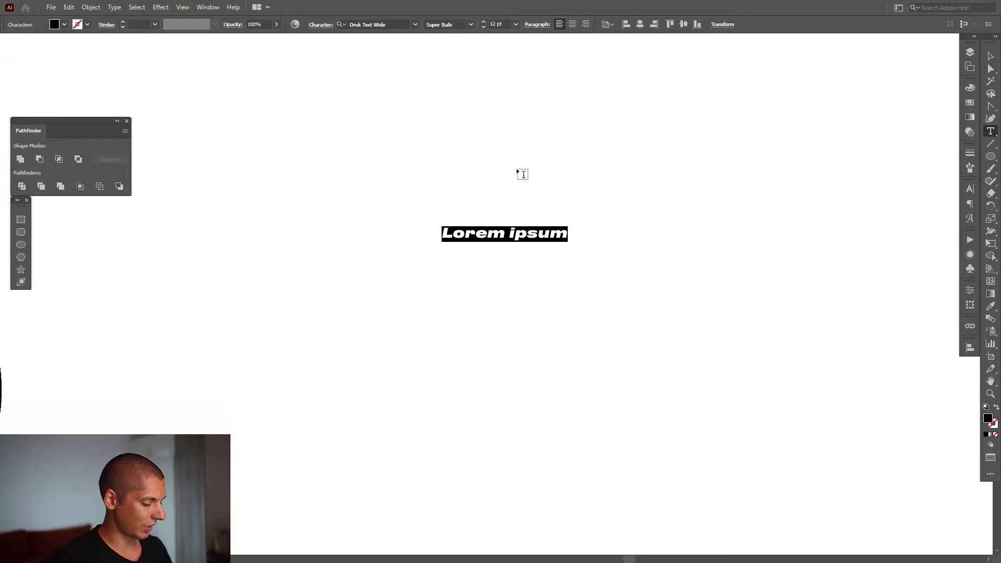
{"action": "key", "text": "BackSpace"}
Step: Type 'VISION PANTER VISION PANTER' into the text line and select the text object
{"action": "type", "text": "VISION PANTER VISION PANTER"}
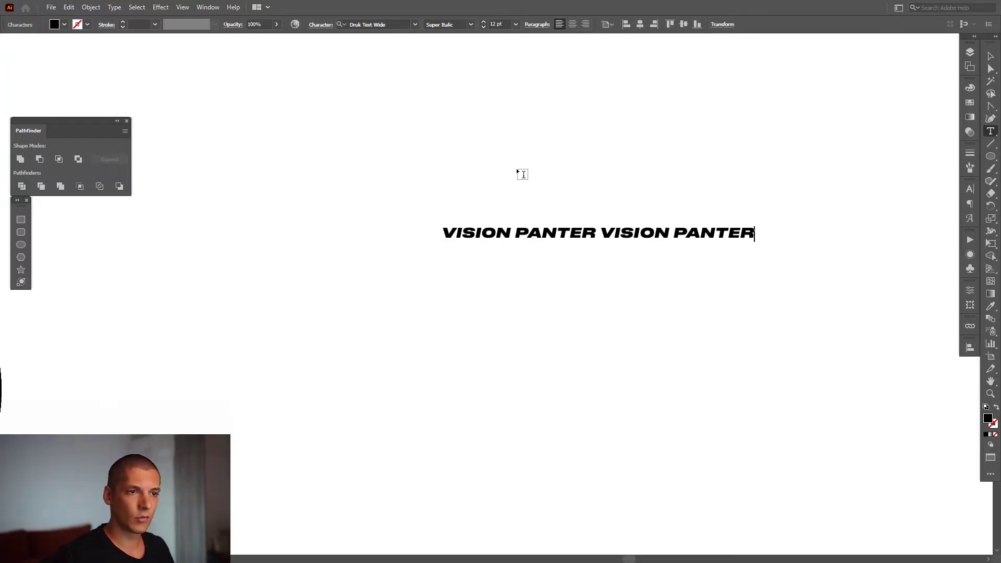
{"action": "left_click", "coordinate": [990, 56]}
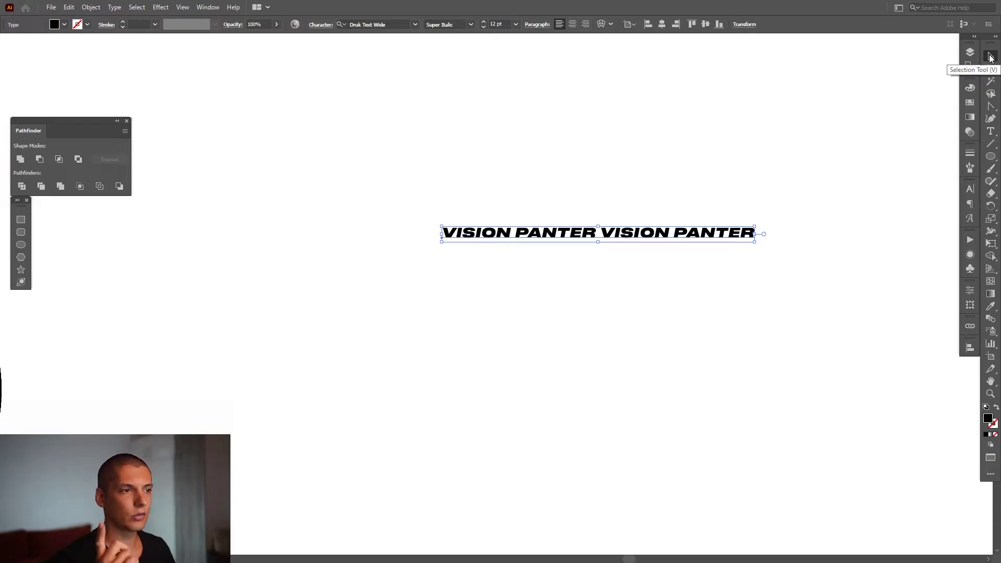
{"action": "scroll", "coordinate": [586, 238], "scroll_direction": "up", "scroll_amount": 1}
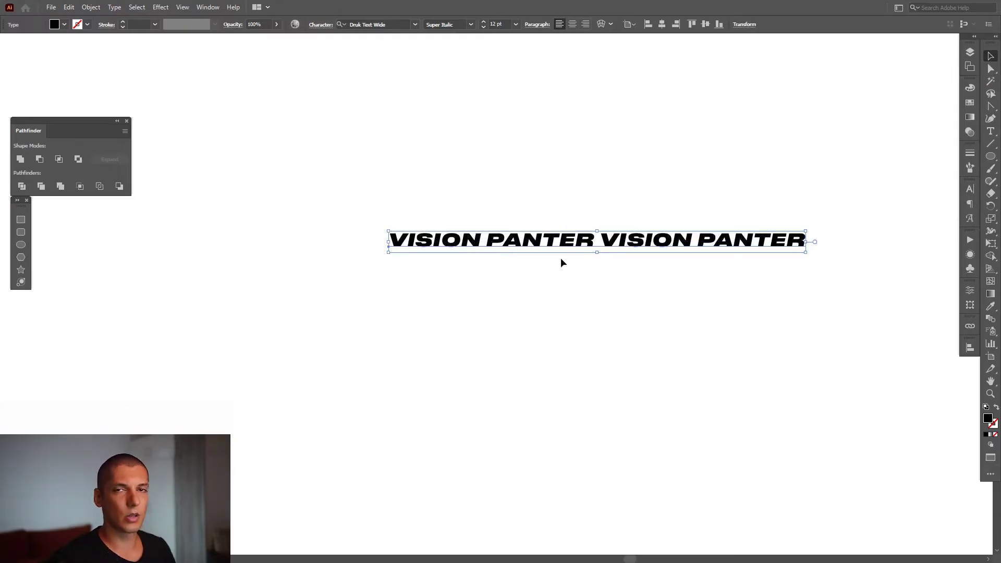
{"action": "scroll", "coordinate": [561, 258], "scroll_direction": "up", "scroll_amount": 1}
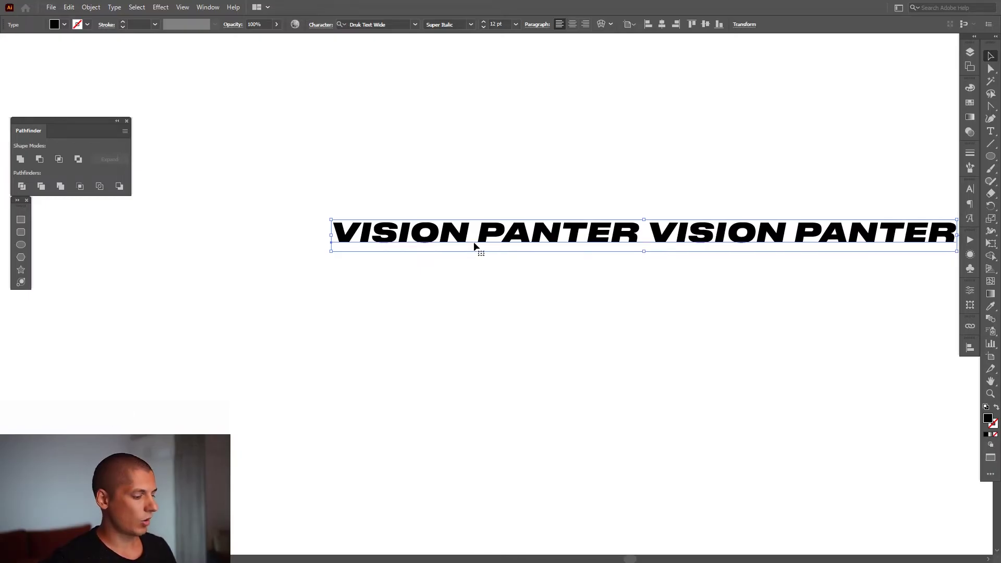
{"action": "left_click", "coordinate": [94, 8]}
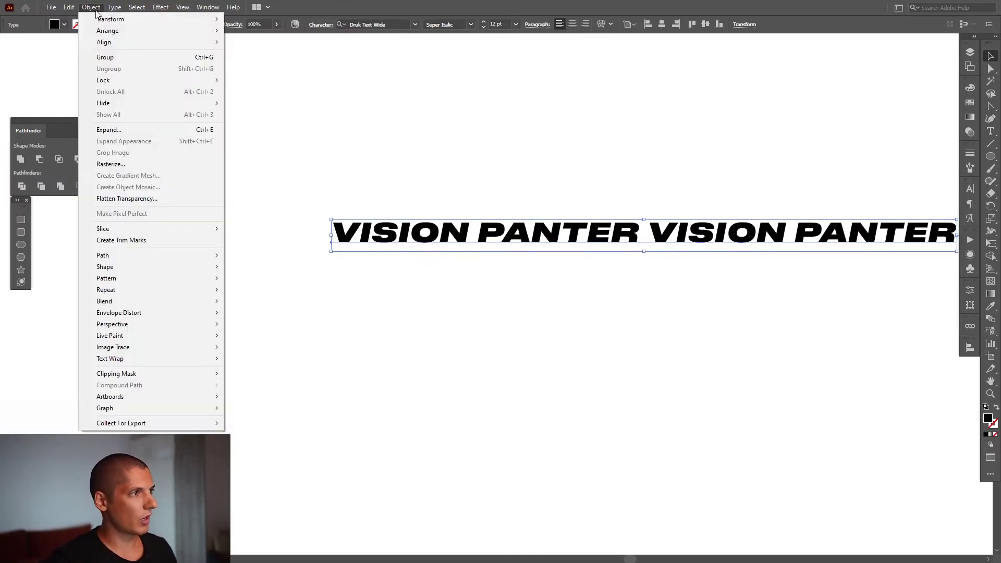
Step: Expand the VISION PANTER text into outlines and duplicate the row directly beneath it
{"action": "left_click", "coordinate": [123, 129]}
{"action": "key", "text": "Return"}
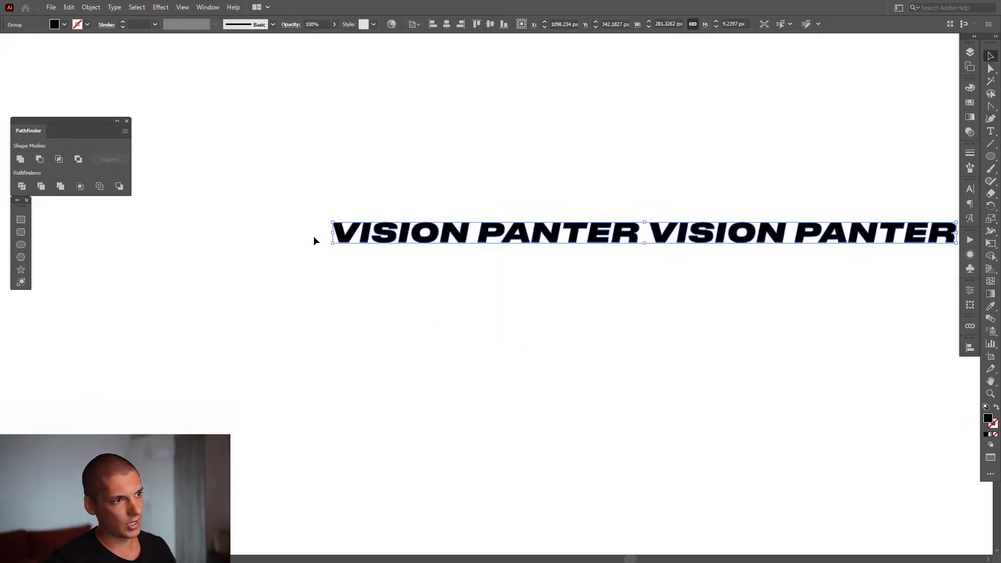
{"action": "scroll", "coordinate": [314, 235], "scroll_direction": "up", "scroll_amount": 1}
{"action": "left_click_drag", "start_coordinate": [245, 176], "coordinate": [240, 220]}
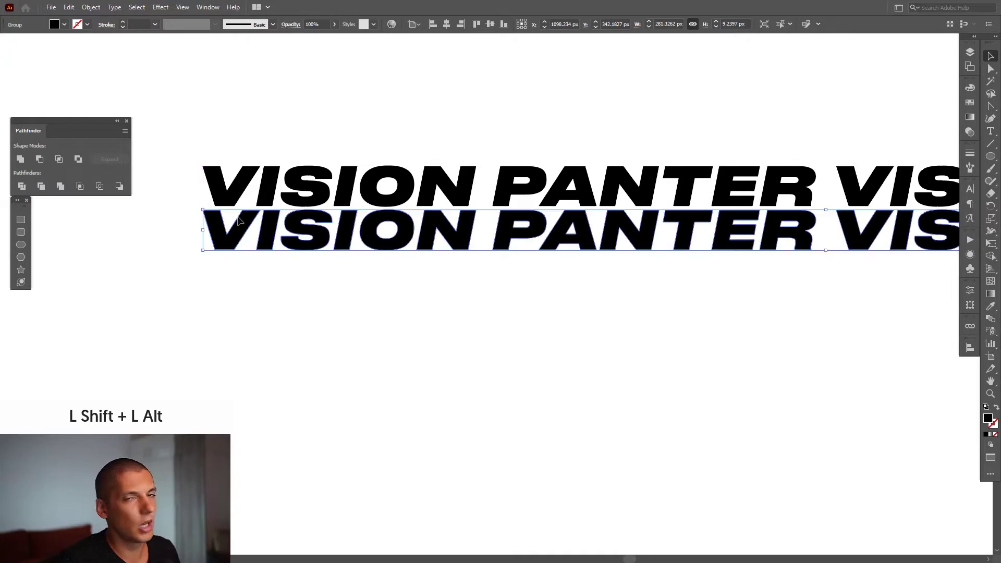
{"action": "scroll", "coordinate": [258, 211], "scroll_direction": "up", "scroll_amount": 2}
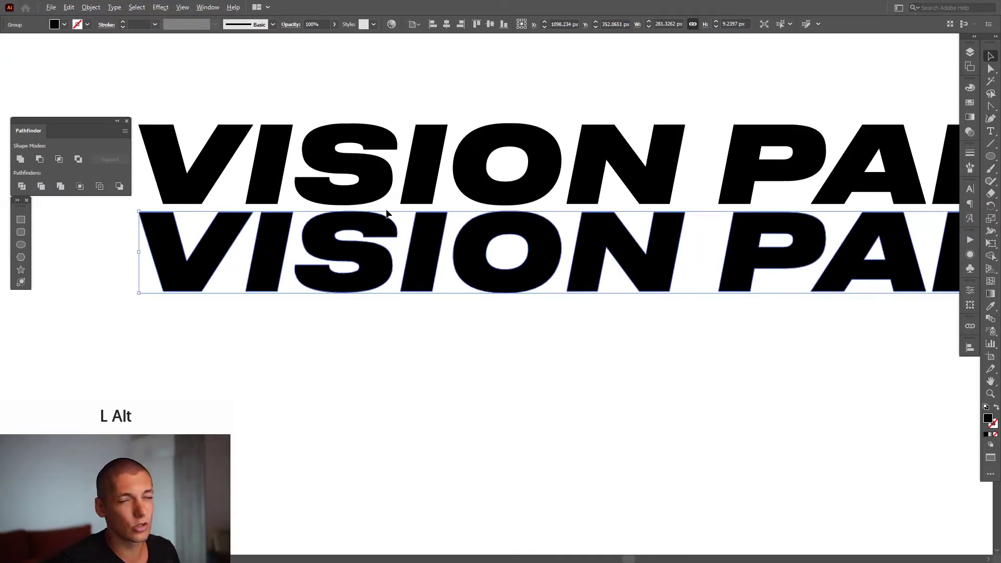
{"action": "key", "text": "alt"}
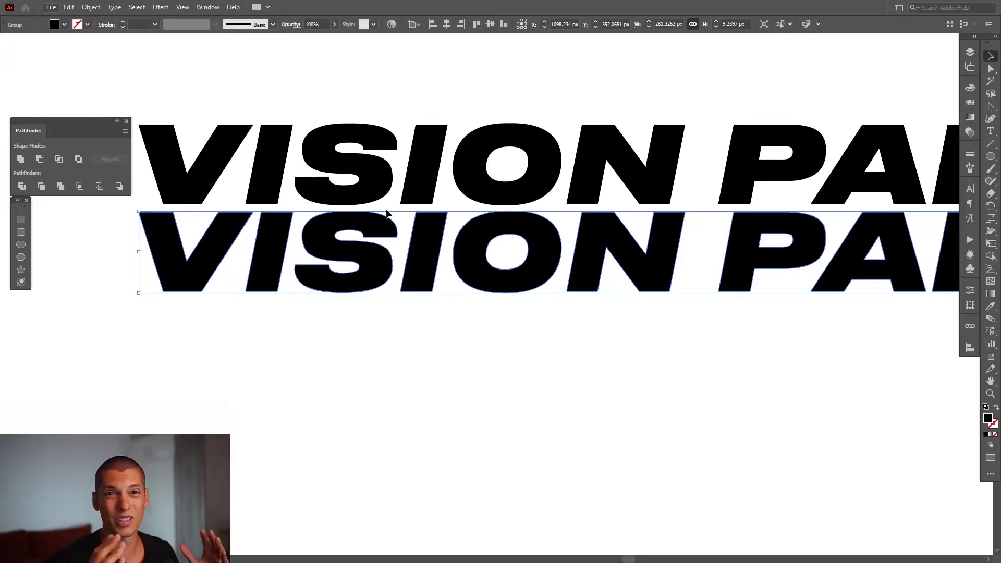
Step: Duplicate both rows straight down, then repeat with Ctrl+D twice to reach eight rows
{"action": "left_click", "coordinate": [334, 338]}
{"action": "scroll", "coordinate": [363, 346], "scroll_direction": "up", "scroll_amount": 5}
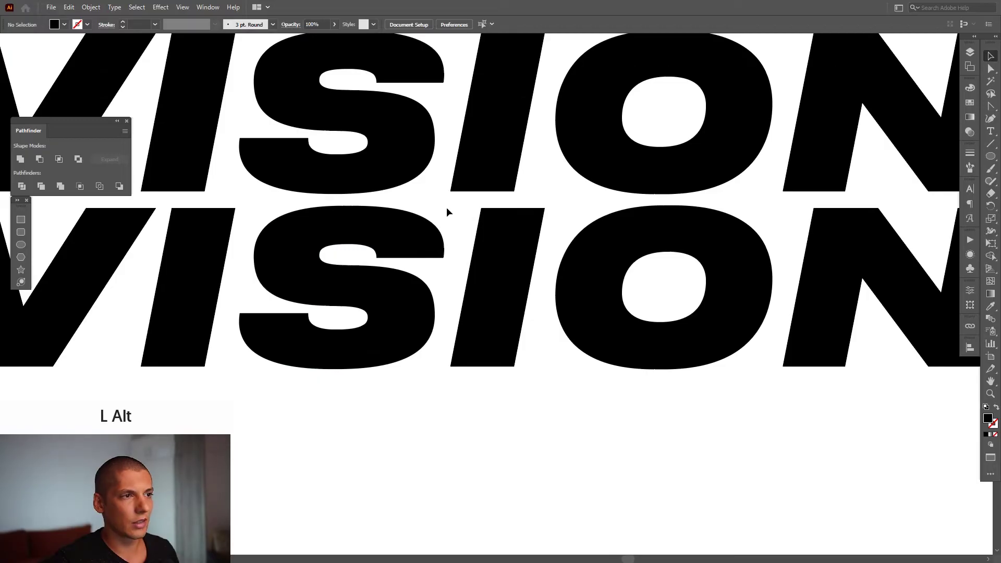
{"action": "scroll", "coordinate": [518, 205], "scroll_direction": "down", "scroll_amount": 2}
{"action": "scroll", "coordinate": [533, 273], "scroll_direction": "down", "scroll_amount": 3}
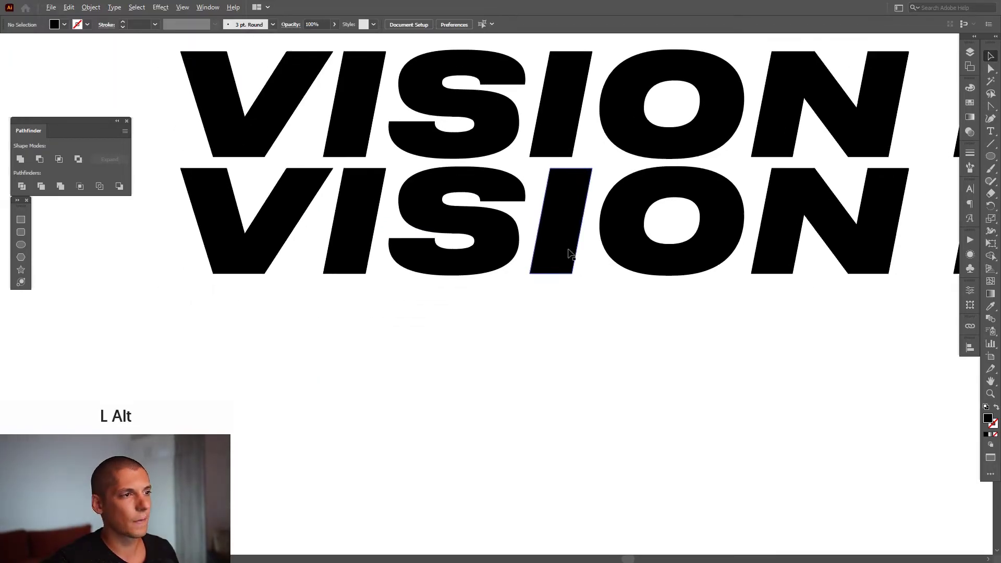
{"action": "left_click_drag", "start_coordinate": [558, 301], "coordinate": [313, 168]}
{"action": "left_click_drag", "start_coordinate": [347, 122], "coordinate": [339, 280]}
{"action": "scroll", "coordinate": [340, 279], "scroll_direction": "down", "scroll_amount": 4}
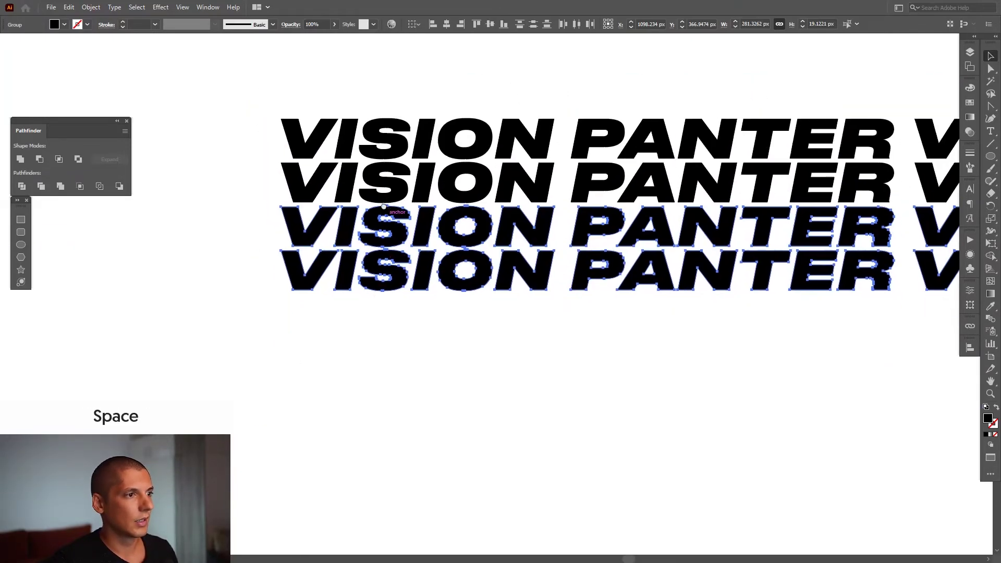
{"action": "key", "text": "ctrl+d"}
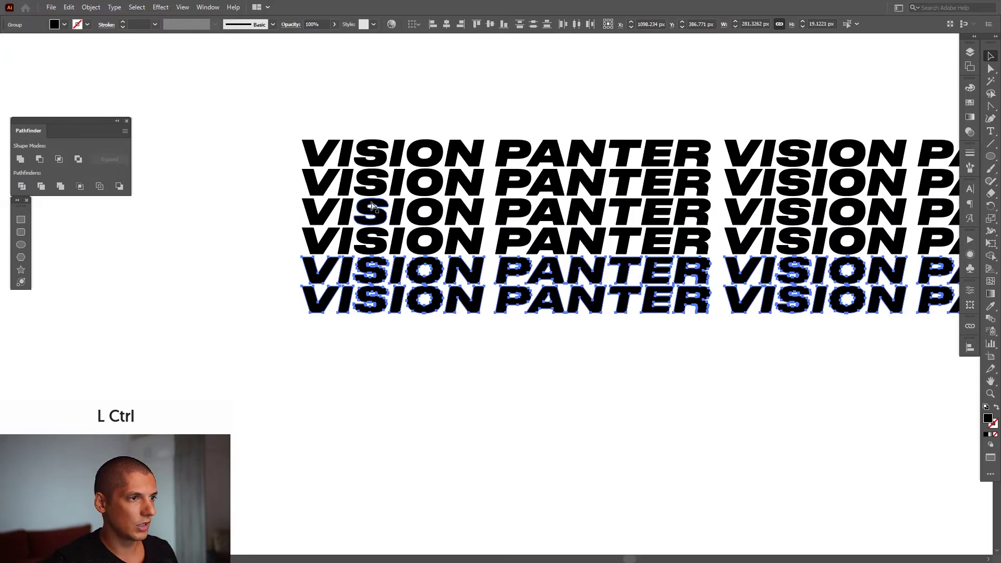
{"action": "key", "text": "ctrl+d"}
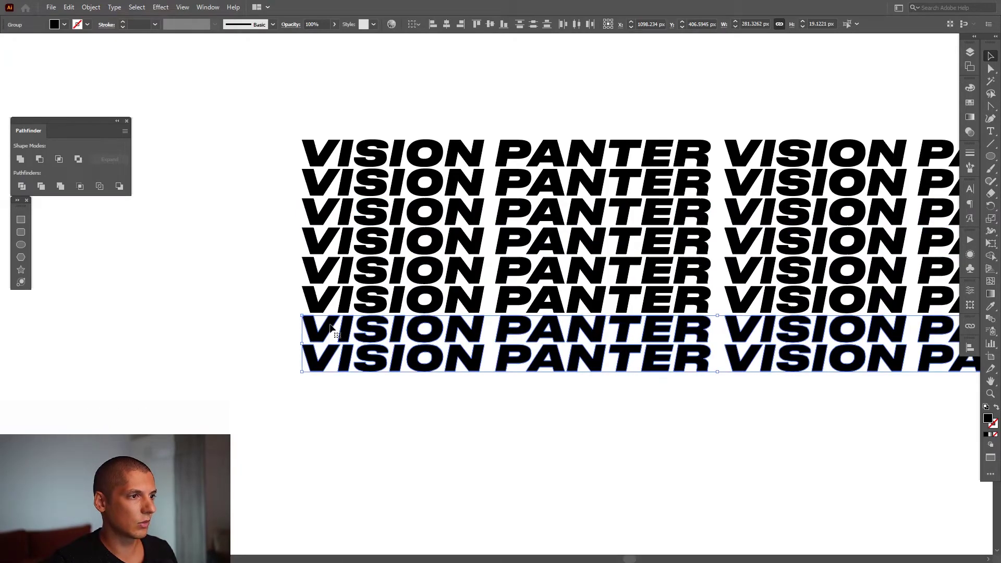
Step: Select all eight rows and apply a command from the right-click menu
{"action": "left_click", "coordinate": [644, 409]}
{"action": "key", "text": "space"}
{"action": "left_click_drag", "start_coordinate": [644, 408], "coordinate": [460, 140]}
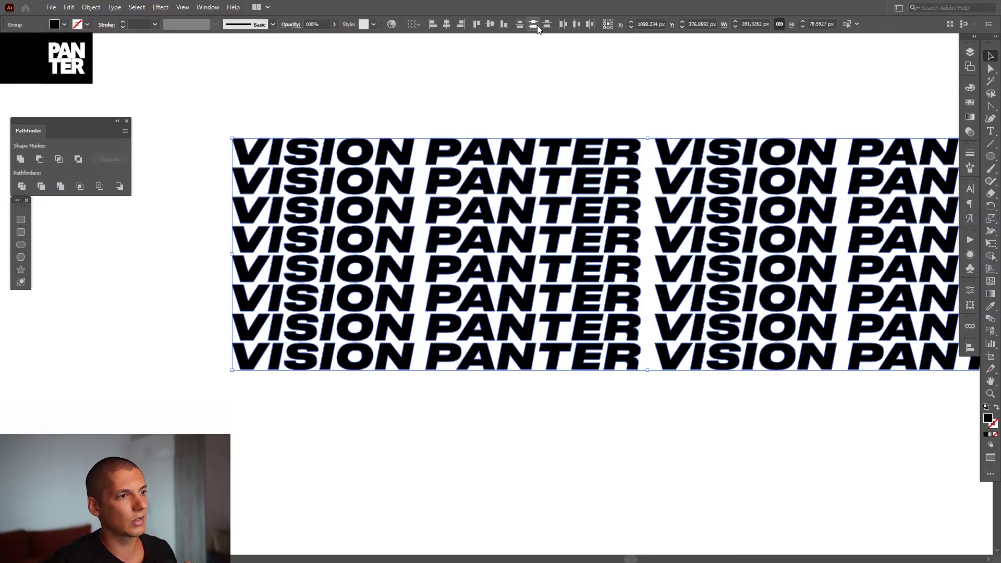
{"action": "left_click_drag", "start_coordinate": [608, 102], "coordinate": [458, 118]}
{"action": "right_click", "coordinate": [449, 228]}
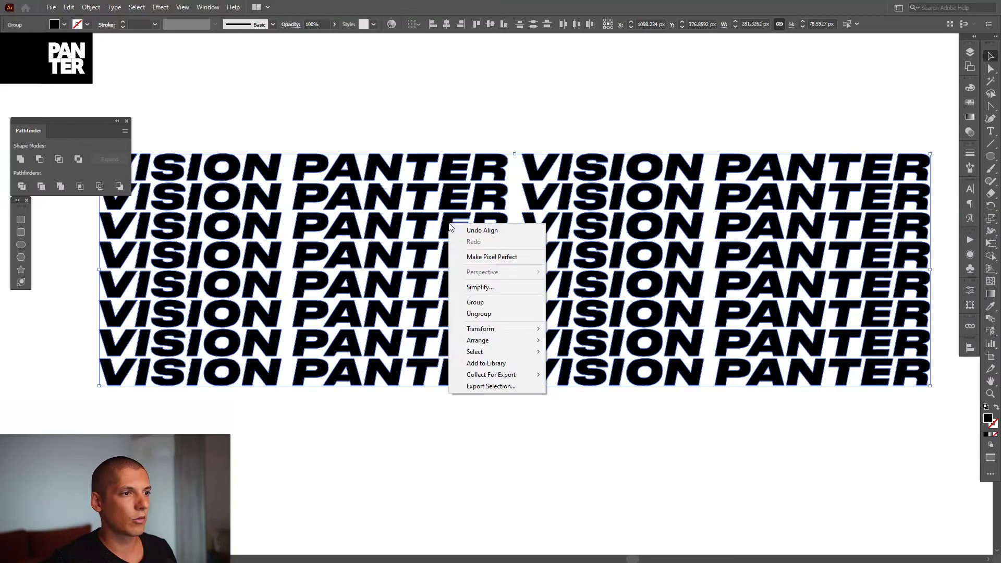
{"action": "left_click", "coordinate": [477, 291]}
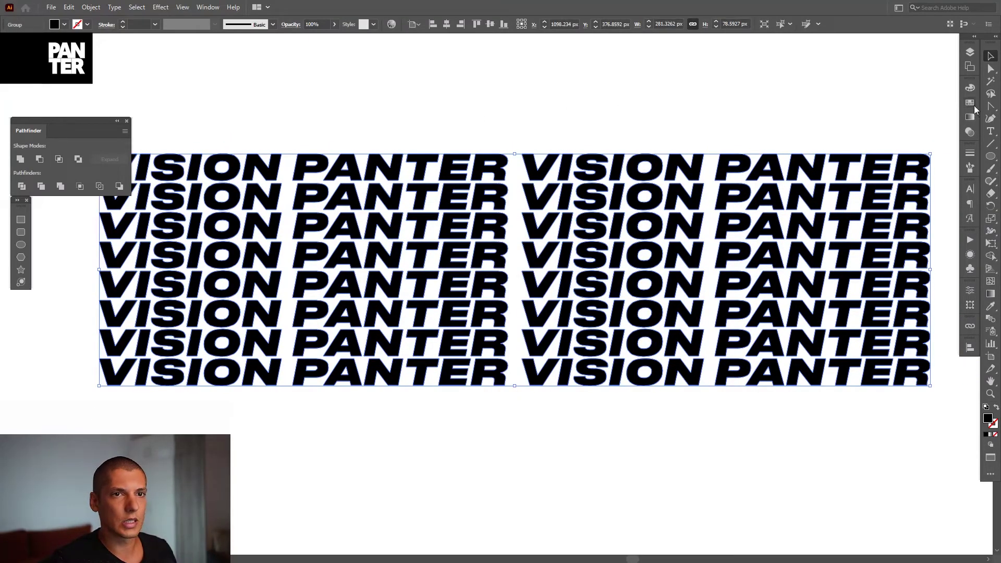
Step: Fill the eight-row text block with the magenta swatch and open the Symbols panel
{"action": "left_click", "coordinate": [971, 104]}
{"action": "left_click", "coordinate": [907, 116]}
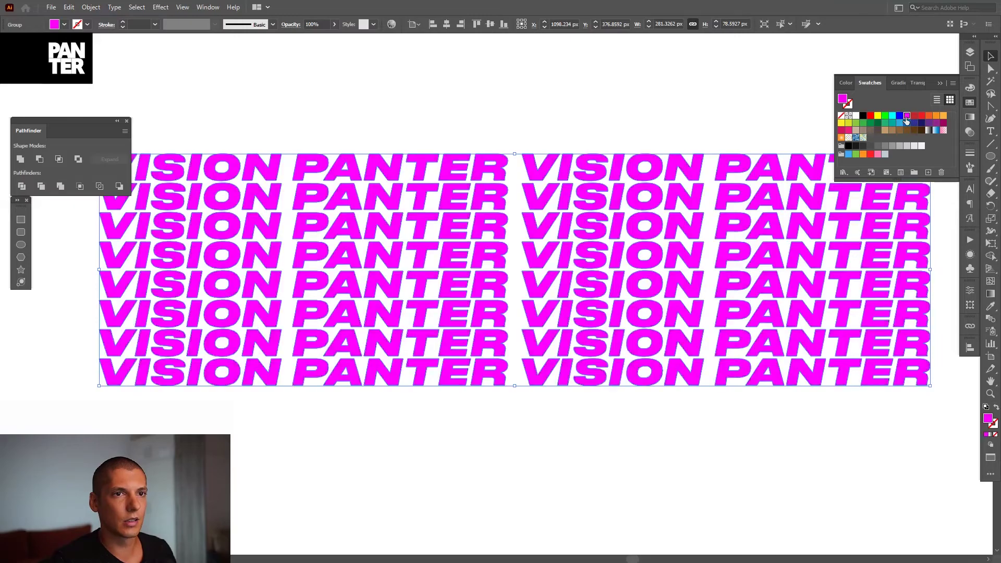
{"action": "left_click", "coordinate": [939, 83]}
{"action": "key", "text": "space"}
{"action": "left_click_drag", "start_coordinate": [508, 244], "coordinate": [487, 245]}
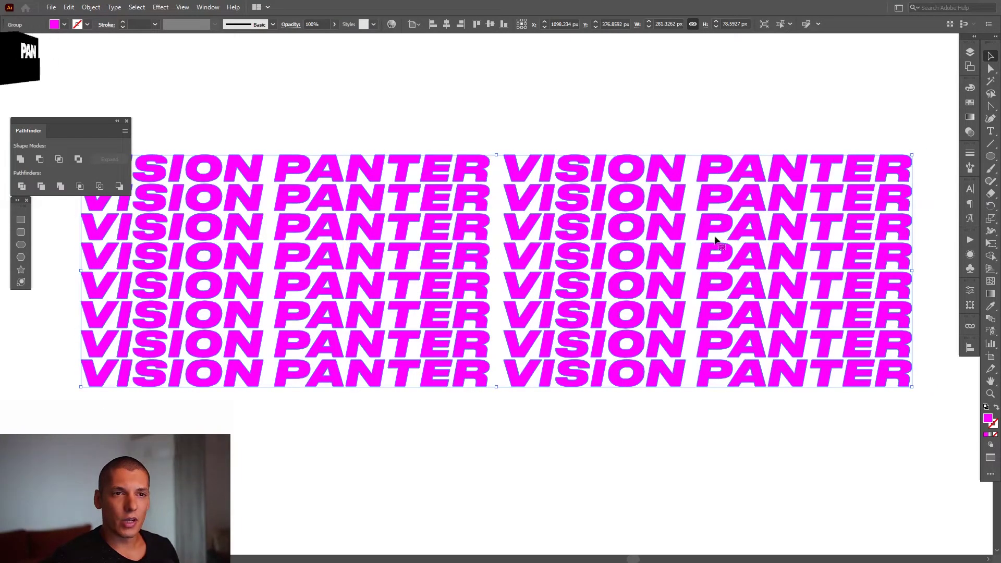
{"action": "left_click", "coordinate": [930, 143]}
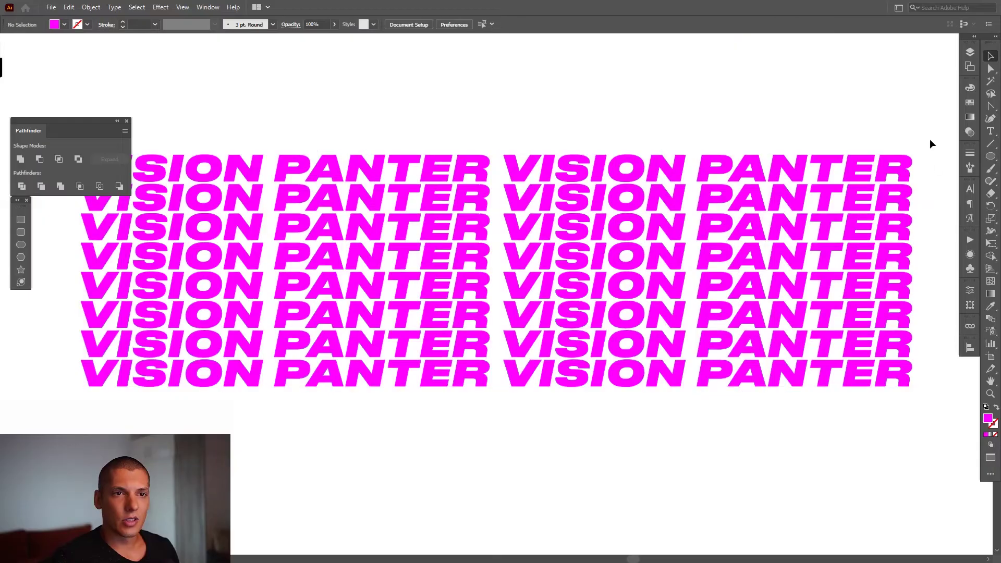
{"action": "left_click", "coordinate": [970, 268]}
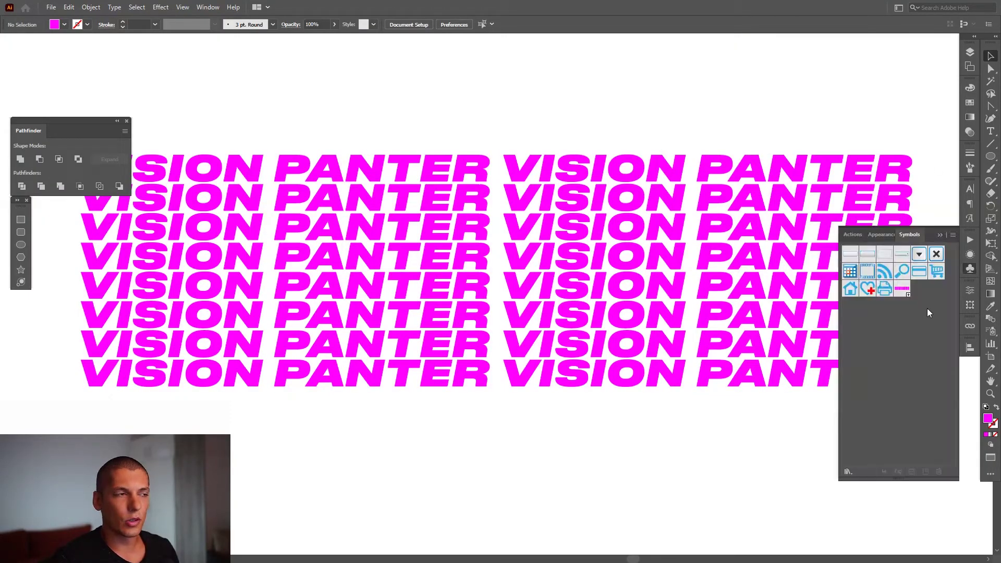
{"action": "left_click", "coordinate": [208, 8]}
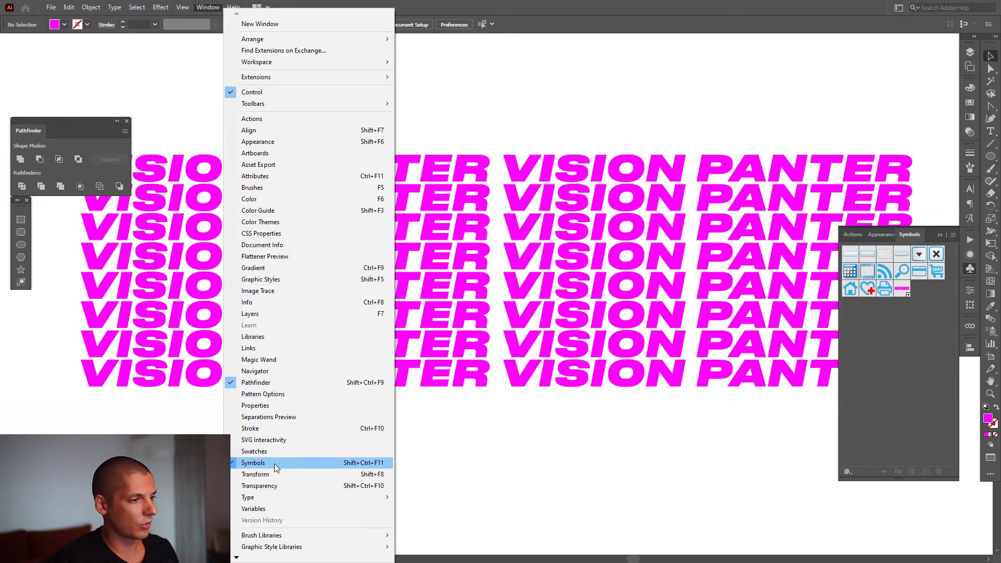
Step: Drag the magenta text block into the Symbols panel and save it as symbol 'text2'
{"action": "left_click", "coordinate": [638, 417]}
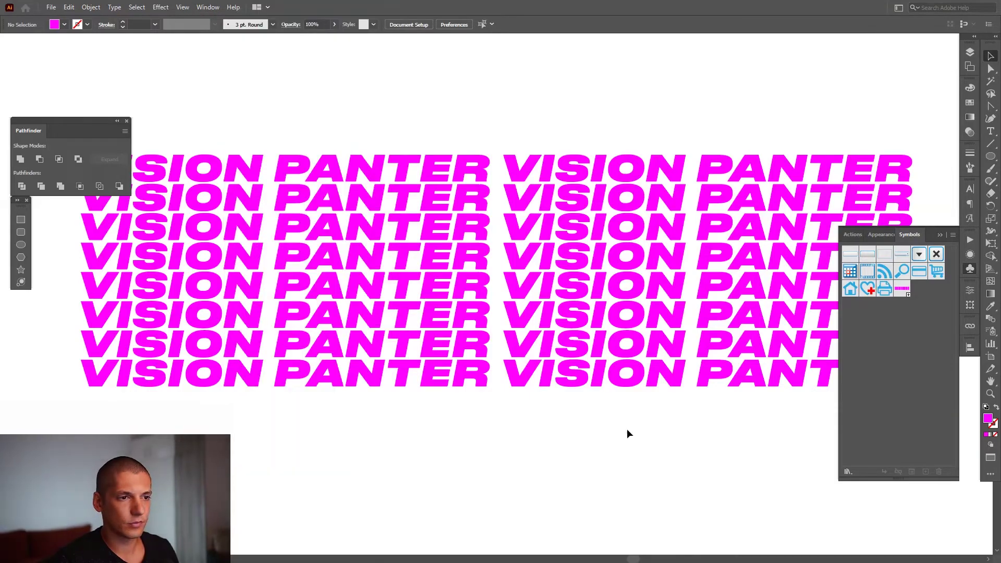
{"action": "left_click_drag", "start_coordinate": [406, 167], "coordinate": [909, 340]}
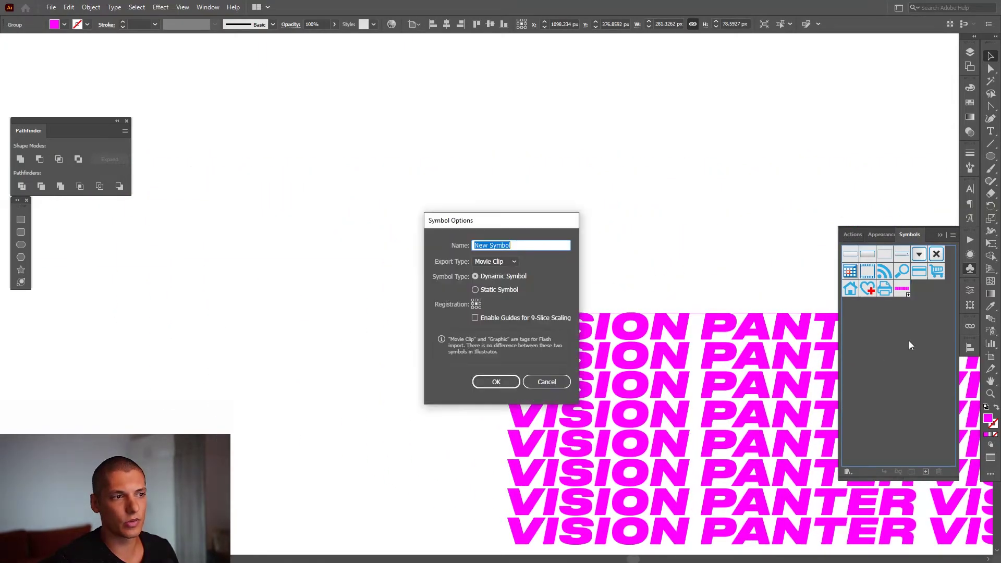
{"action": "type", "text": "text2"}
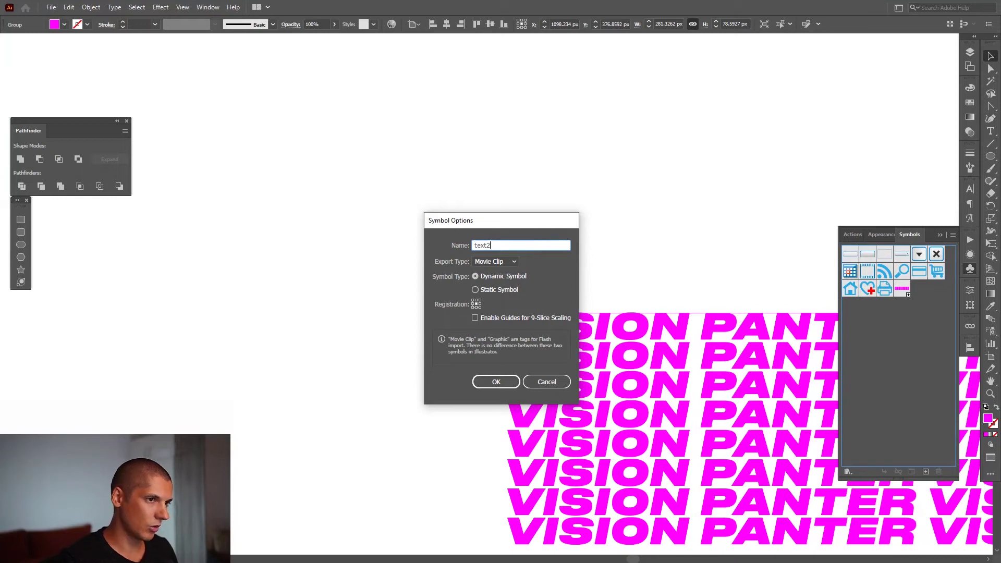
{"action": "key", "text": "Return"}
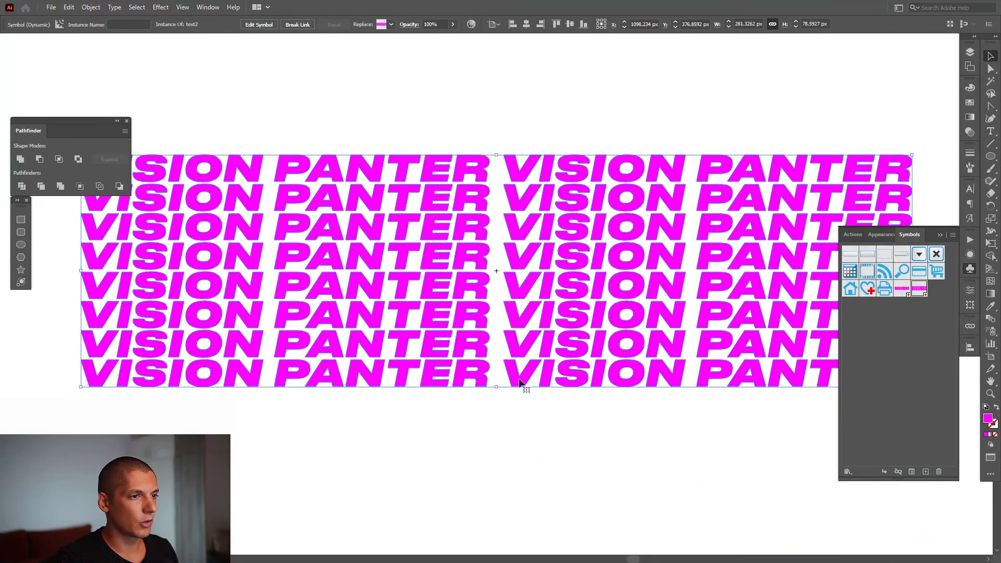
Step: Move the text2 symbol to the top right and the torus to the artboard centre
{"action": "scroll", "coordinate": [568, 245], "scroll_direction": "down", "scroll_amount": 5}
{"action": "left_click_drag", "start_coordinate": [568, 244], "coordinate": [819, 116]}
{"action": "left_click_drag", "start_coordinate": [271, 314], "coordinate": [604, 350]}
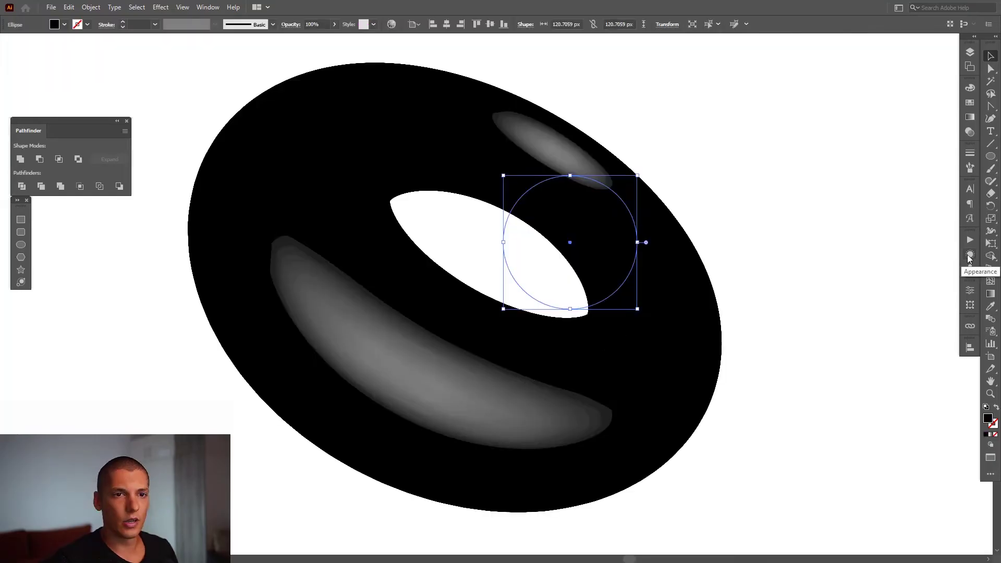
Step: Reopen the torus's 3D Revolve Options (360°, 98 pt offset, 110° perspective) from the Appearance panel
{"action": "left_click", "coordinate": [970, 256]}
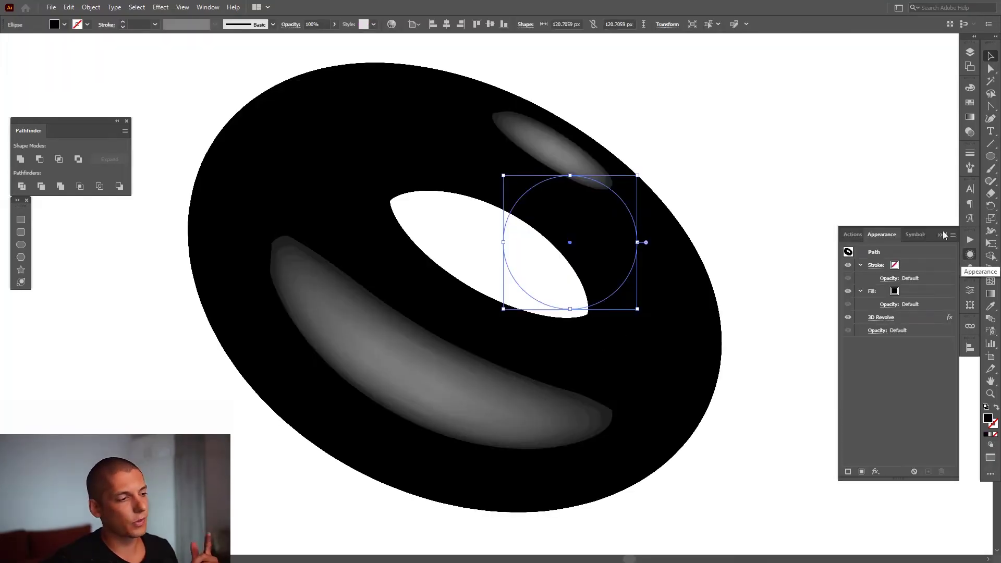
{"action": "left_click", "coordinate": [209, 7]}
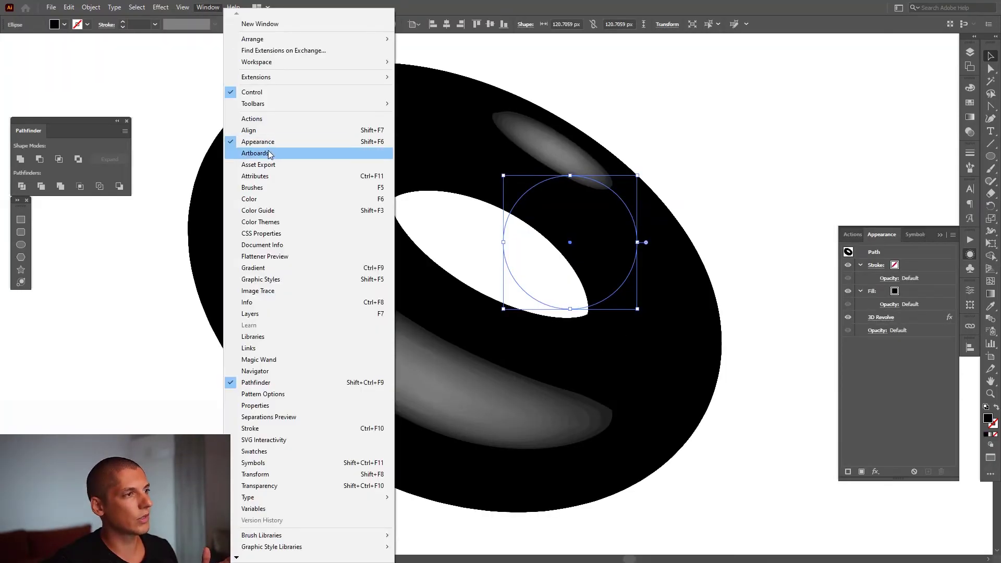
{"action": "left_click", "coordinate": [865, 403]}
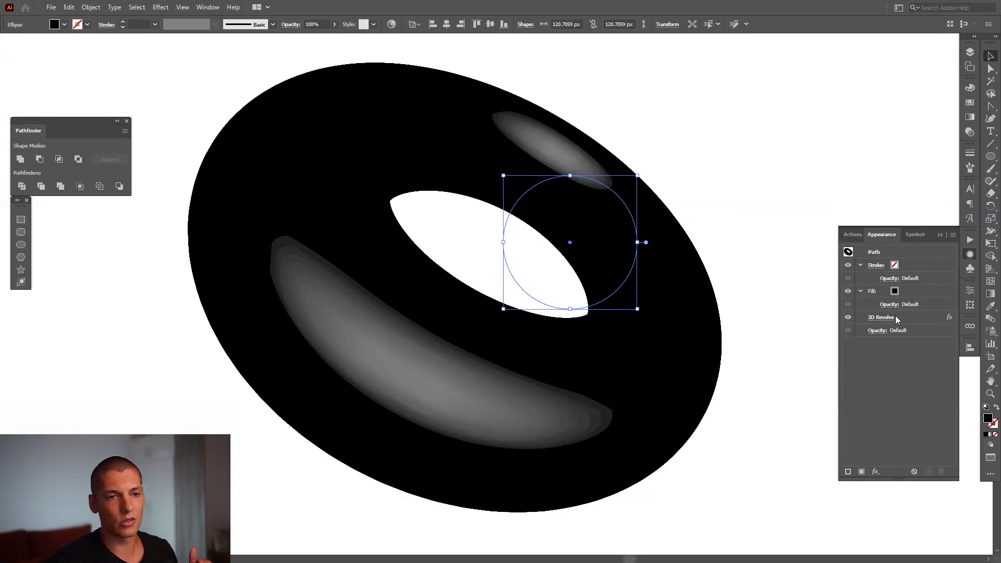
{"action": "left_click", "coordinate": [881, 316]}
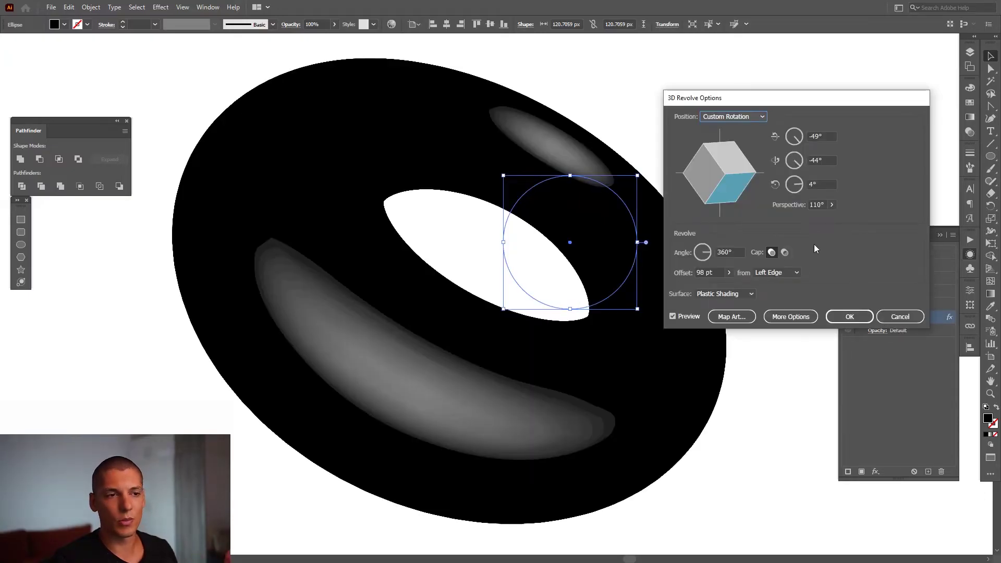
Step: Map the text2 symbol across the torus surface, then rotate it to -153°, -36°, 114°
{"action": "left_click", "coordinate": [732, 317]}
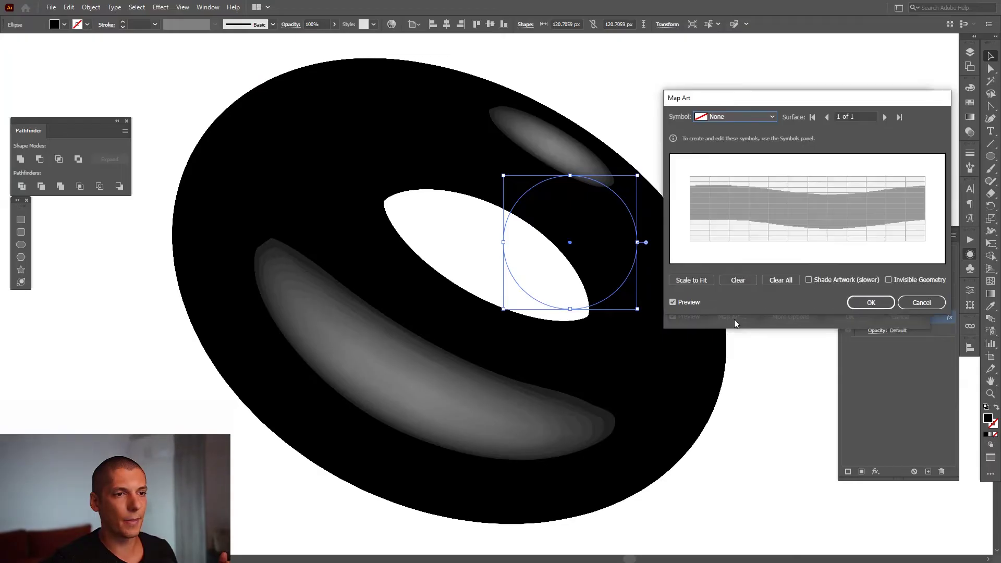
{"action": "left_click", "coordinate": [718, 118]}
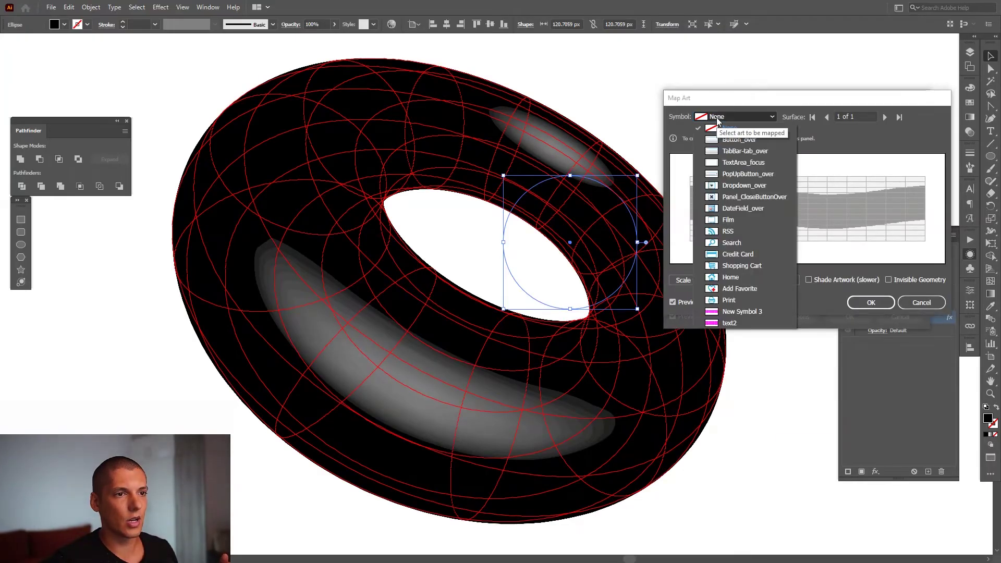
{"action": "left_click", "coordinate": [729, 323]}
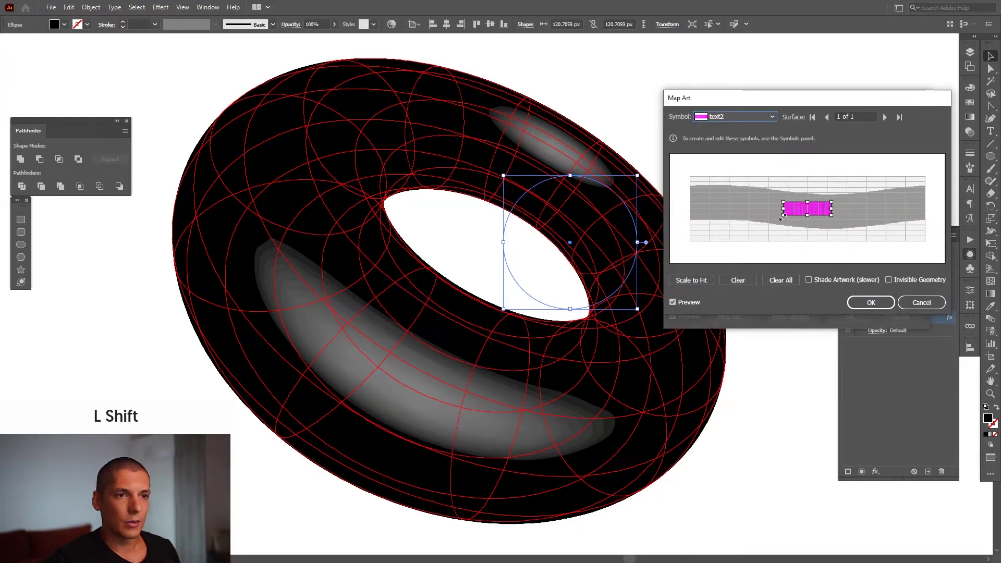
{"action": "left_click_drag", "start_coordinate": [781, 217], "coordinate": [692, 259]}
{"action": "left_click_drag", "start_coordinate": [831, 202], "coordinate": [926, 179]}
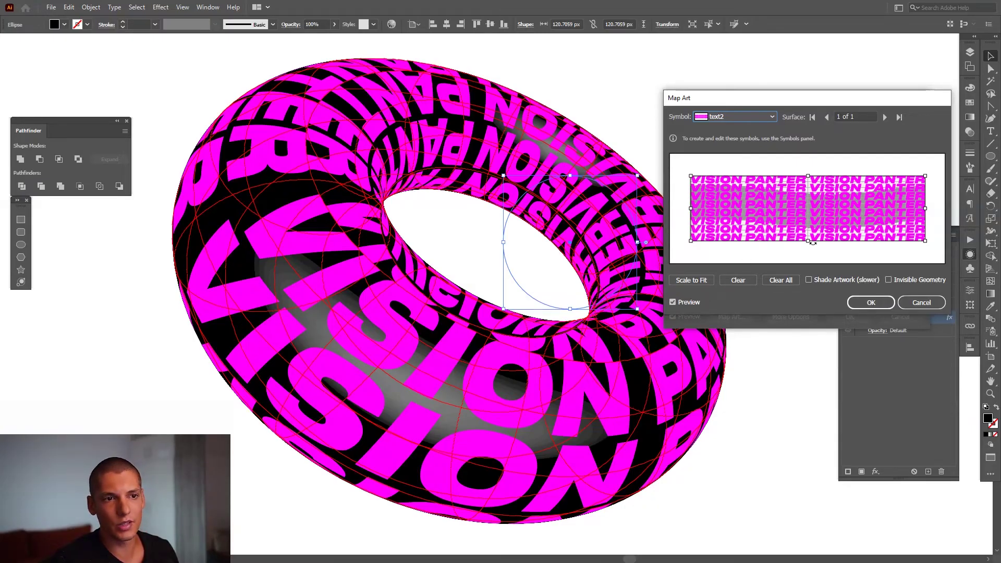
{"action": "left_click_drag", "start_coordinate": [809, 243], "coordinate": [808, 242]}
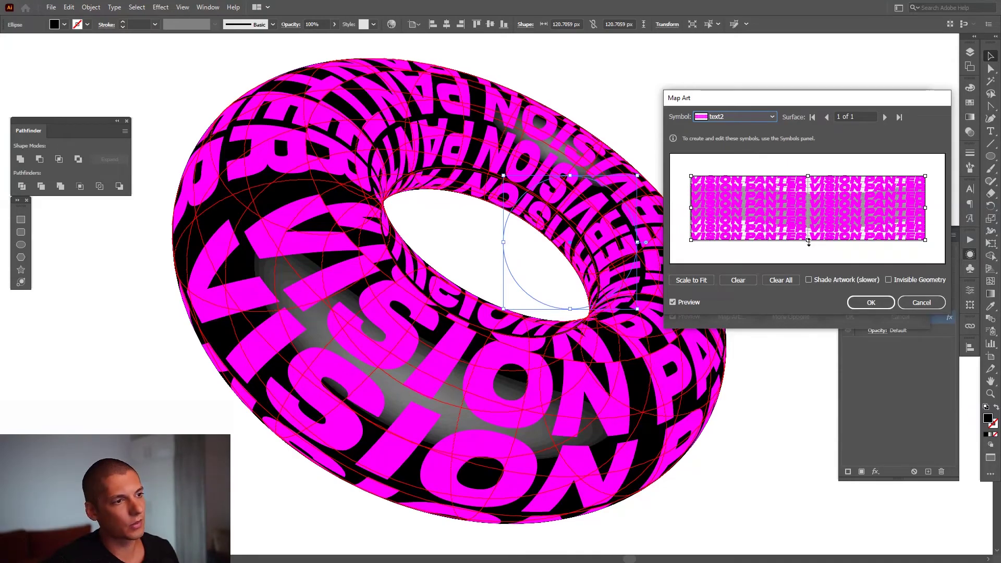
{"action": "left_click_drag", "start_coordinate": [809, 241], "coordinate": [808, 243]}
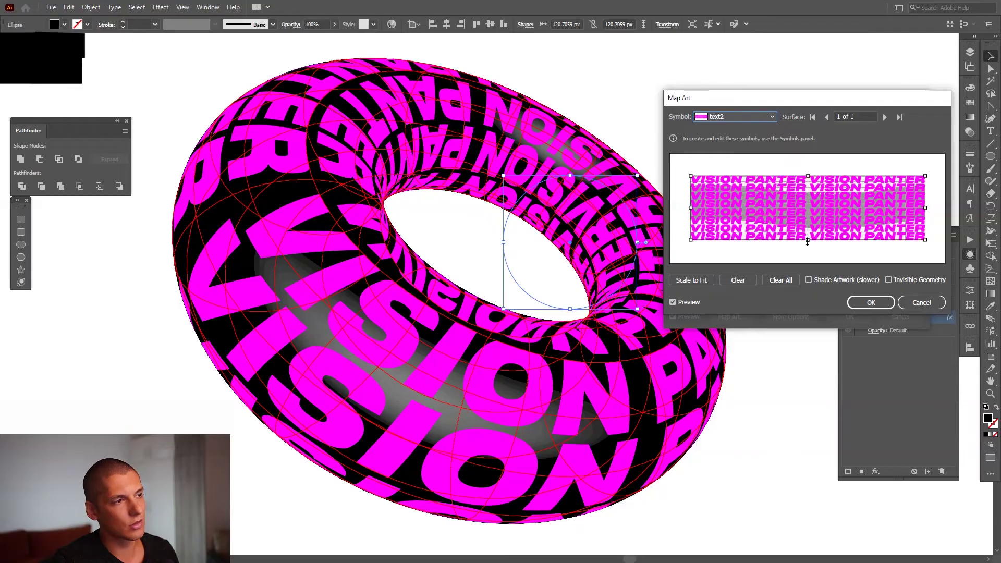
{"action": "left_click", "coordinate": [871, 303]}
{"action": "mouse_move", "coordinate": [712, 182]}
{"action": "left_mouse_down"}
{"action": "mouse_move", "coordinate": [739, 189]}
{"action": "mouse_move", "coordinate": [727, 191]}
{"action": "left_mouse_up"}
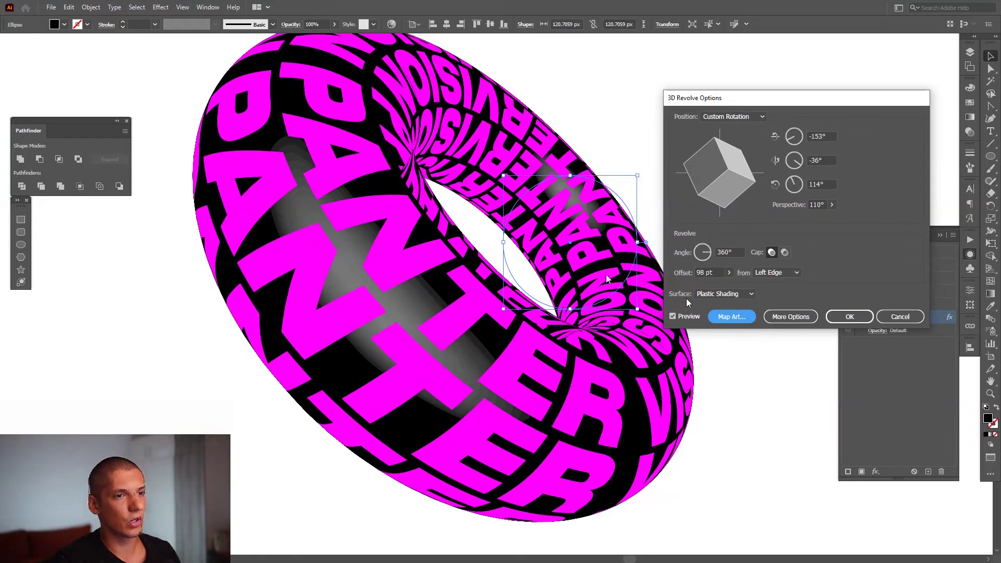
Step: Lower the 3D Revolve perspective to 88° and confirm to apply the mapped torus
{"action": "left_click", "coordinate": [728, 272]}
{"action": "left_click", "coordinate": [831, 205]}
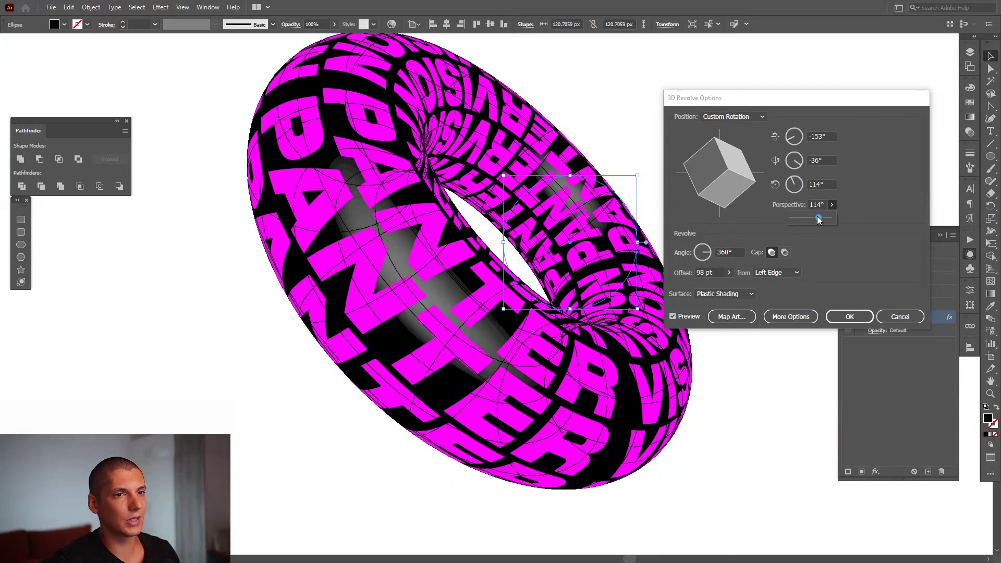
{"action": "left_click_drag", "start_coordinate": [822, 220], "coordinate": [812, 219]}
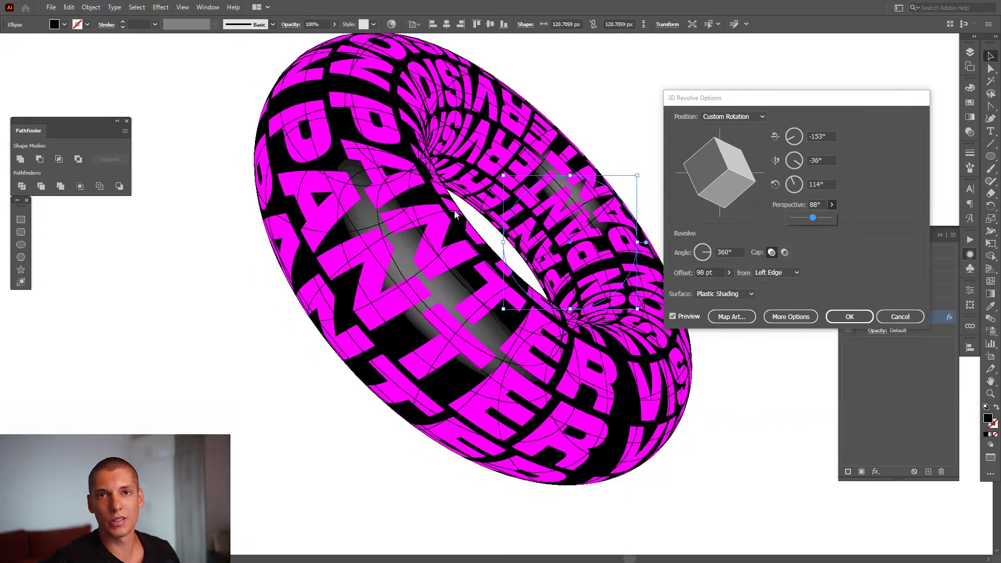
{"action": "left_click", "coordinate": [852, 318]}
Step: Move the torus to the left and expand its 3D appearance into editable shapes
{"action": "scroll", "coordinate": [683, 250], "scroll_direction": "down", "scroll_amount": 4}
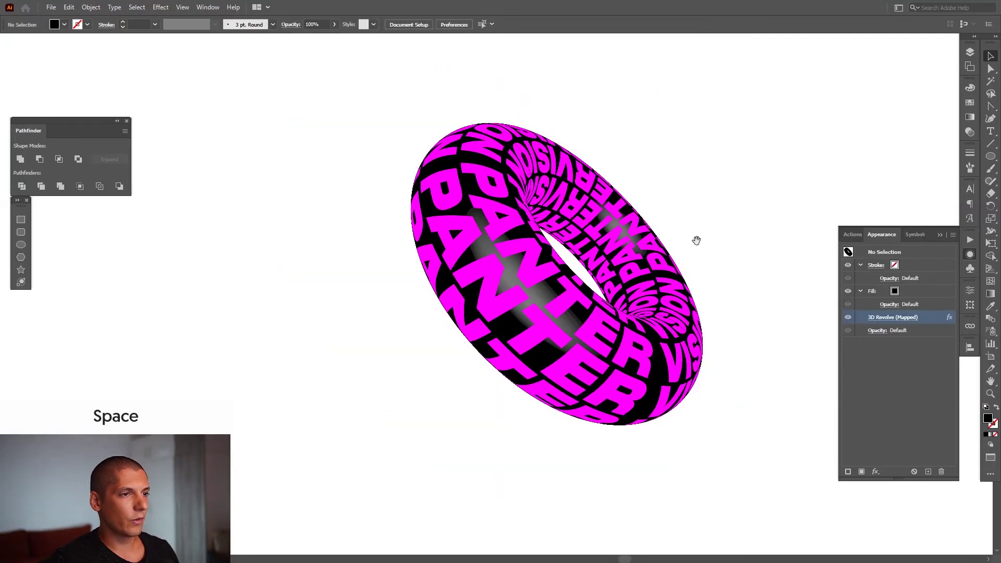
{"action": "left_click_drag", "start_coordinate": [632, 265], "coordinate": [690, 261]}
{"action": "scroll", "coordinate": [692, 260], "scroll_direction": "up", "scroll_amount": 3}
{"action": "left_click", "coordinate": [91, 7]}
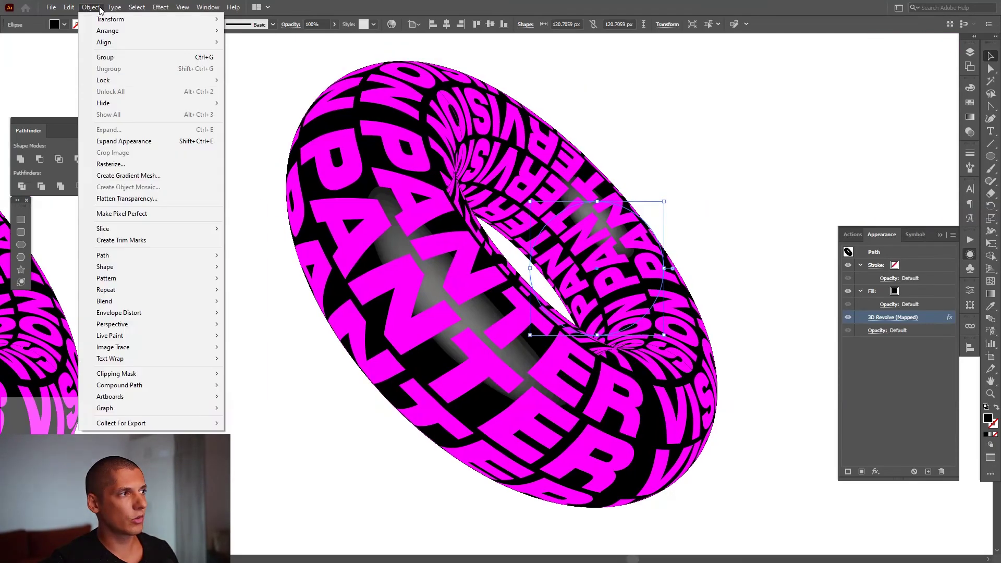
{"action": "left_click", "coordinate": [139, 141]}
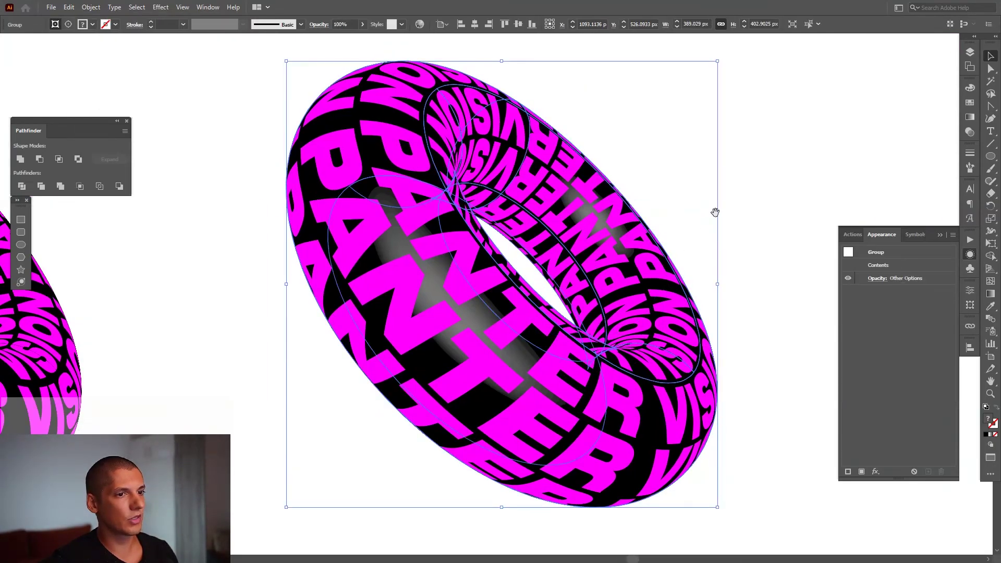
Step: Ungroup the expanded torus twice and release its clipping mask to free the text pieces
{"action": "left_click_drag", "start_coordinate": [715, 212], "coordinate": [675, 215]}
{"action": "right_click", "coordinate": [517, 204]}
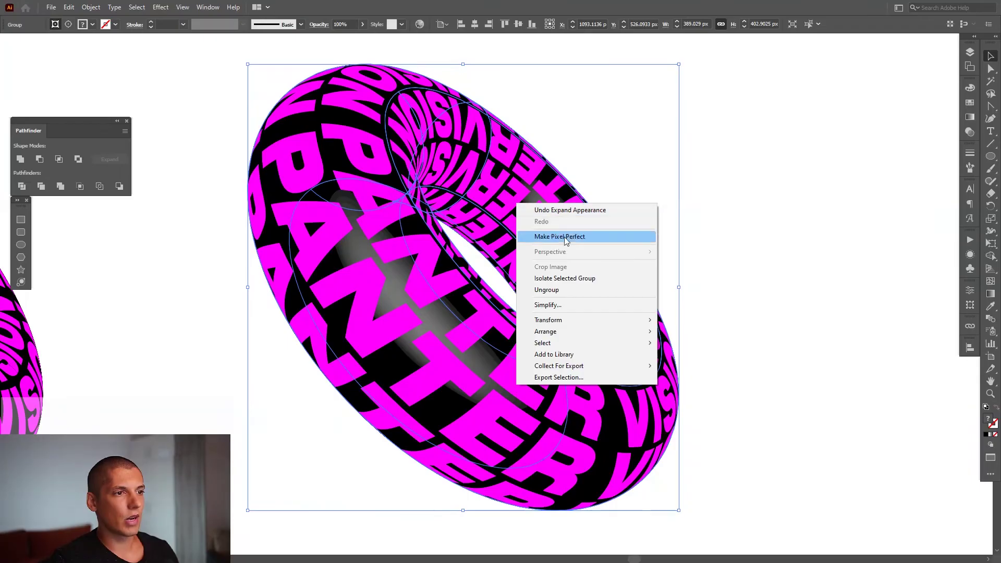
{"action": "left_click", "coordinate": [558, 289]}
{"action": "right_click", "coordinate": [536, 231]}
{"action": "left_click", "coordinate": [570, 310]}
{"action": "right_click", "coordinate": [527, 224]}
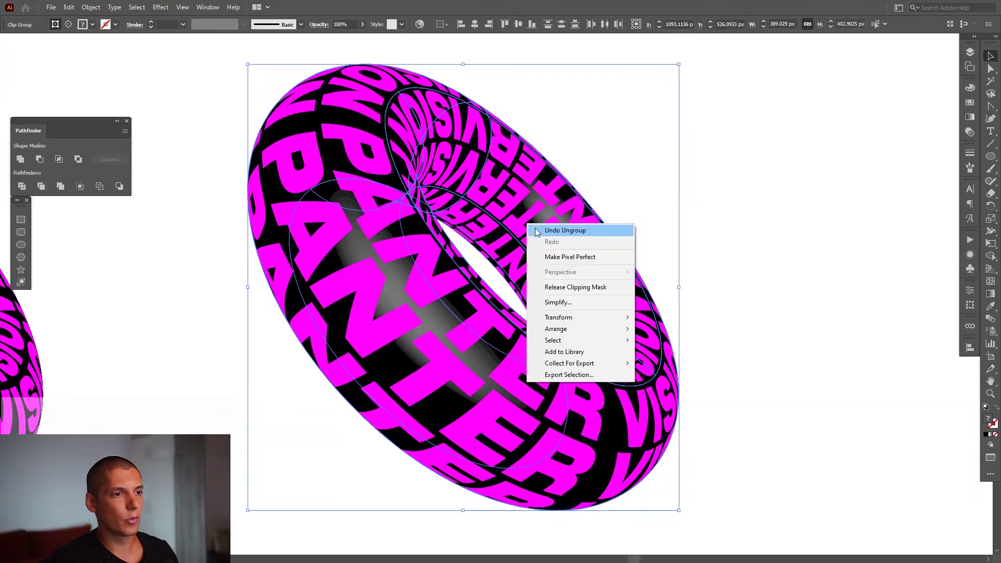
{"action": "left_click", "coordinate": [572, 287]}
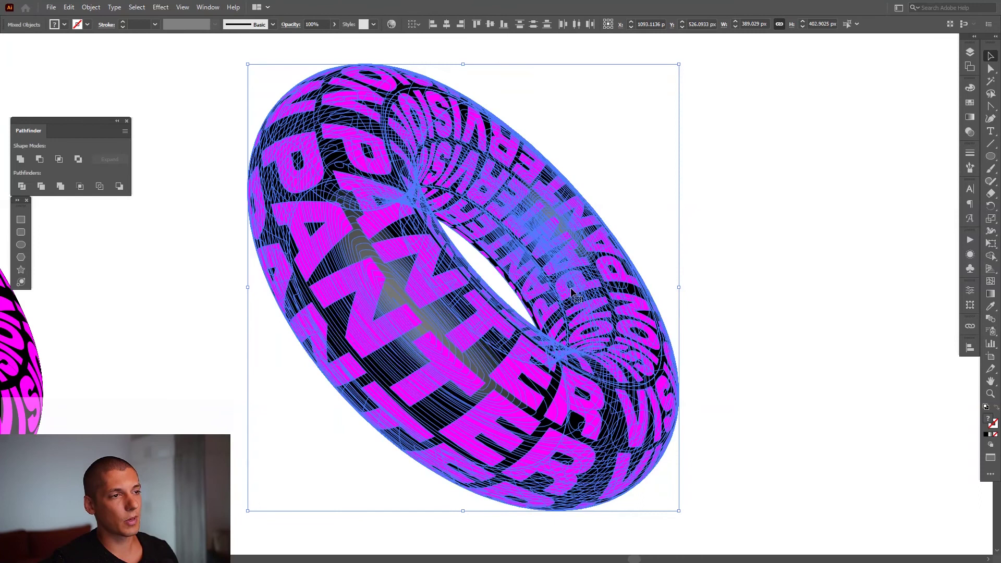
{"action": "left_click", "coordinate": [573, 292]}
{"action": "scroll", "coordinate": [294, 234], "scroll_direction": "down", "scroll_amount": 2}
{"action": "scroll", "coordinate": [430, 208], "scroll_direction": "up", "scroll_amount": 2}
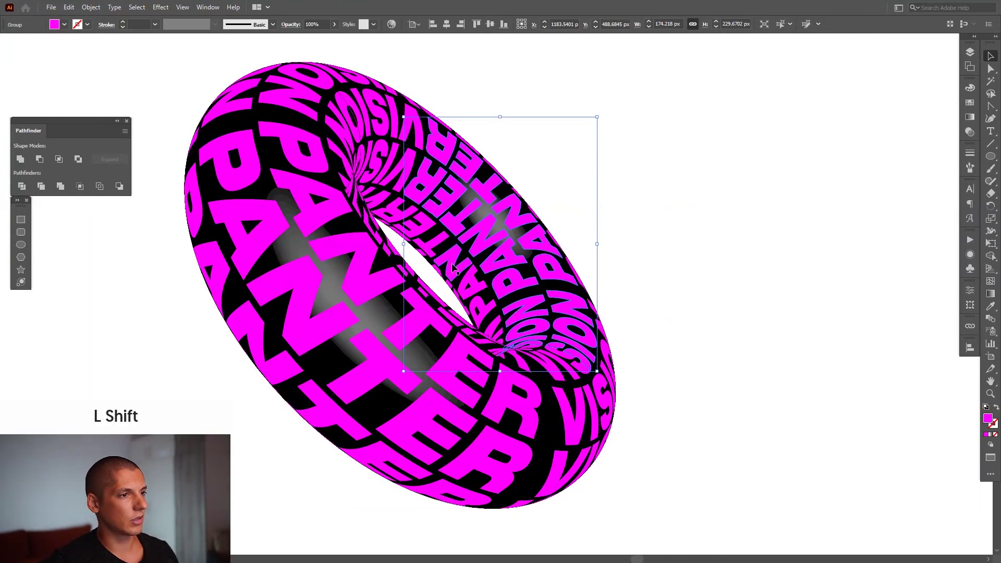
Step: Select all the magenta text pieces, move them off the black torus, and deselect
{"action": "left_click", "coordinate": [432, 215], "text": "shift"}
{"action": "scroll", "coordinate": [422, 219], "scroll_direction": "up", "scroll_amount": 1, "text": "alt"}
{"action": "left_click", "coordinate": [393, 269], "text": "shift"}
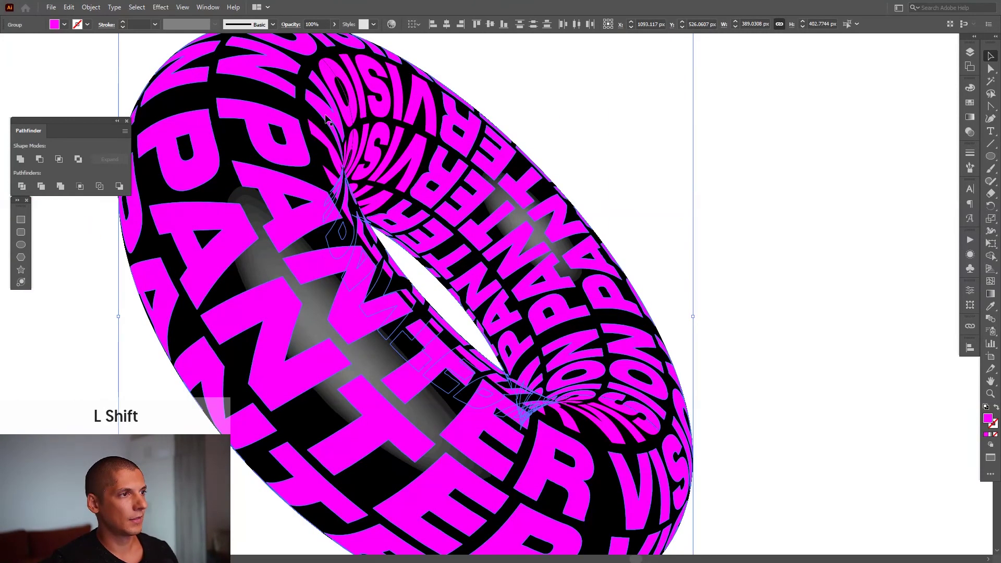
{"action": "scroll", "coordinate": [554, 264], "scroll_direction": "down", "scroll_amount": 2, "text": "alt"}
{"action": "left_click_drag", "start_coordinate": [535, 288], "coordinate": [905, 290]}
{"action": "key", "text": "ctrl+shift+a"}
Step: Test-move one text segment up and to the right, then undo the move
{"action": "scroll", "coordinate": [580, 219], "scroll_direction": "up", "scroll_amount": 4}
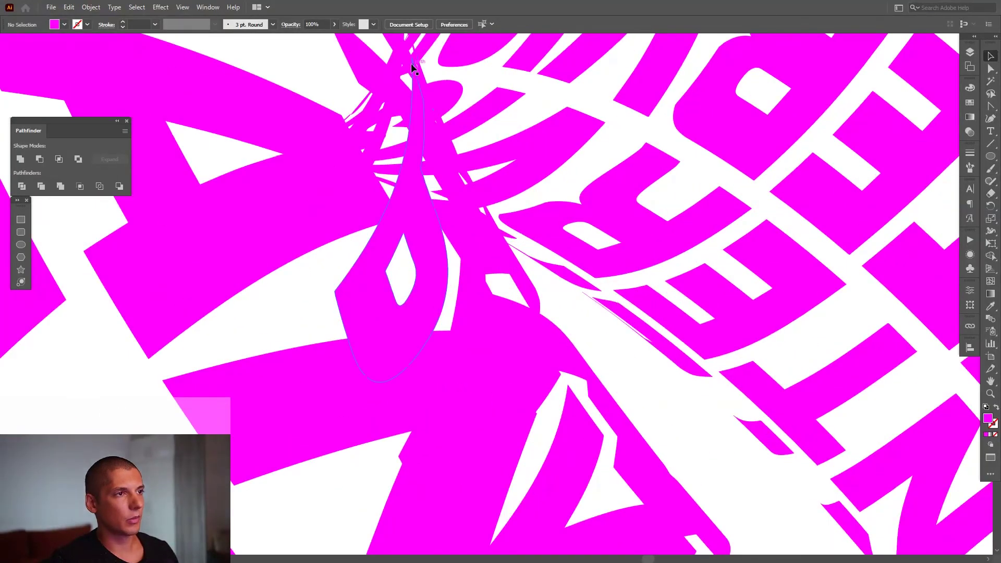
{"action": "scroll", "coordinate": [412, 68], "scroll_direction": "down", "scroll_amount": 5}
{"action": "left_click_drag", "start_coordinate": [622, 330], "coordinate": [793, 204]}
{"action": "key", "text": "space"}
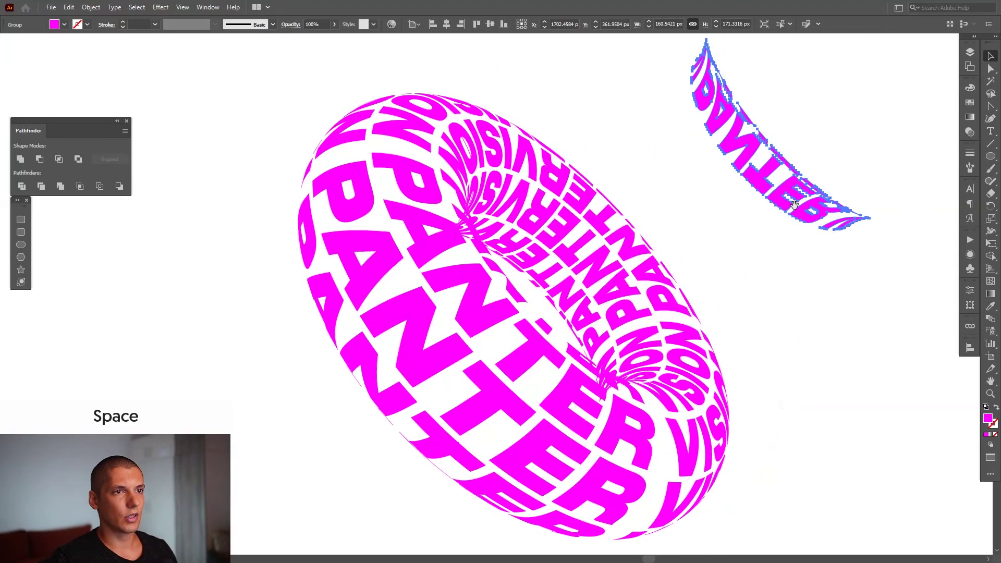
{"action": "key", "text": "ctrl+z"}
{"action": "scroll", "coordinate": [688, 313], "scroll_direction": "up", "scroll_amount": 3}
{"action": "scroll", "coordinate": [529, 442], "scroll_direction": "down", "scroll_amount": 3}
Step: Clear the selection and look over the text-only torus copy beside the original
{"action": "left_click", "coordinate": [653, 331]}
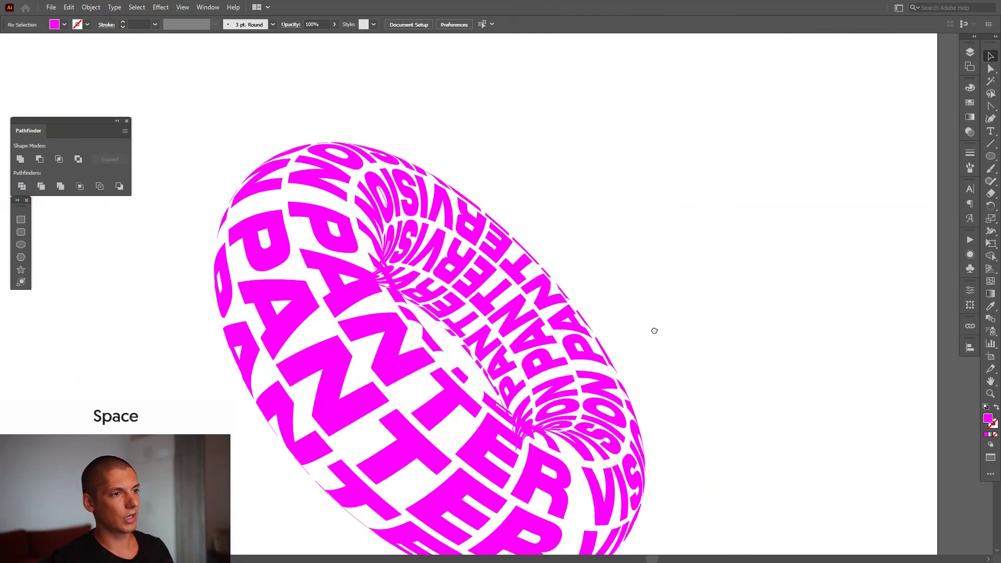
{"action": "scroll", "coordinate": [651, 264], "scroll_direction": "down", "scroll_amount": 2}
{"action": "scroll", "coordinate": [666, 264], "scroll_direction": "down", "scroll_amount": 1}
{"action": "scroll", "coordinate": [665, 263], "scroll_direction": "up", "scroll_amount": 1}
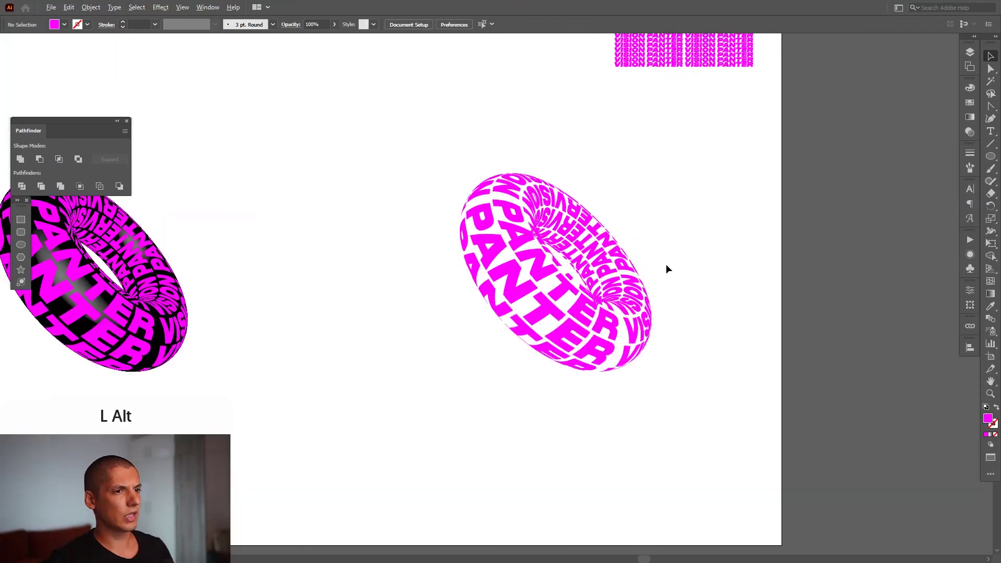
{"action": "scroll", "coordinate": [661, 267], "scroll_direction": "up", "scroll_amount": 1}
{"action": "key", "text": "space"}
{"action": "scroll", "coordinate": [620, 292], "scroll_direction": "up", "scroll_amount": 1}
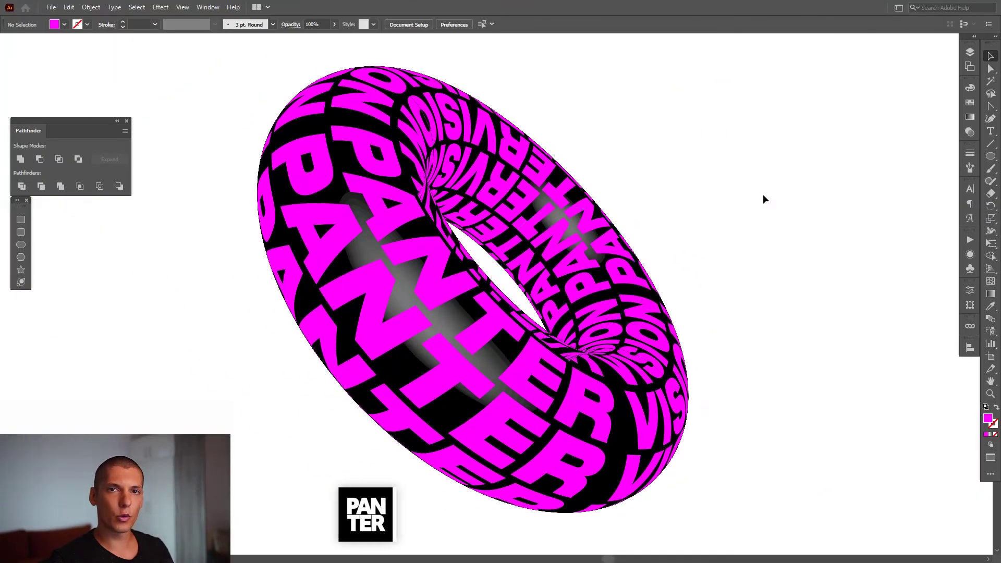